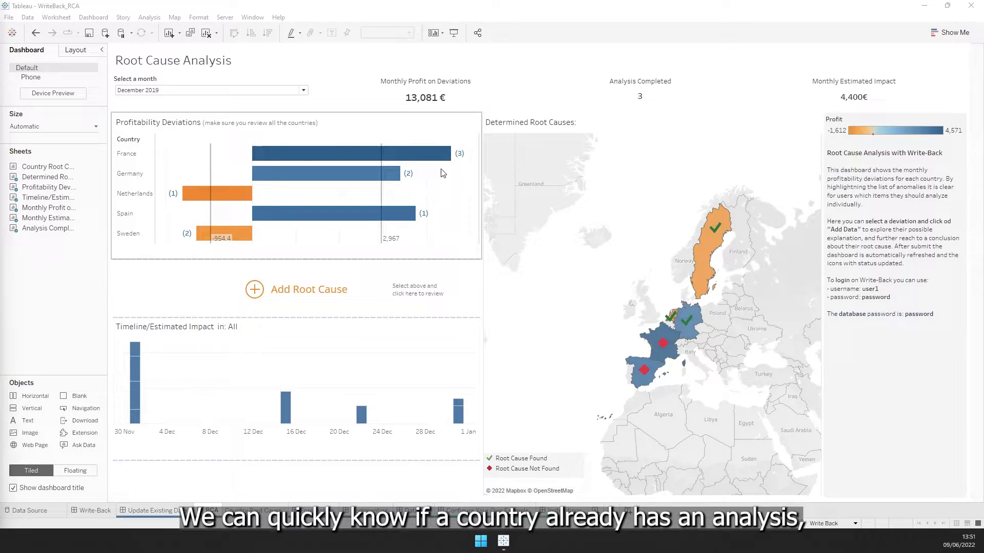
Step: Review the tooltips on the Profitability Deviations bars, the map and the estimated impact timeline
mouse_move(414, 183)
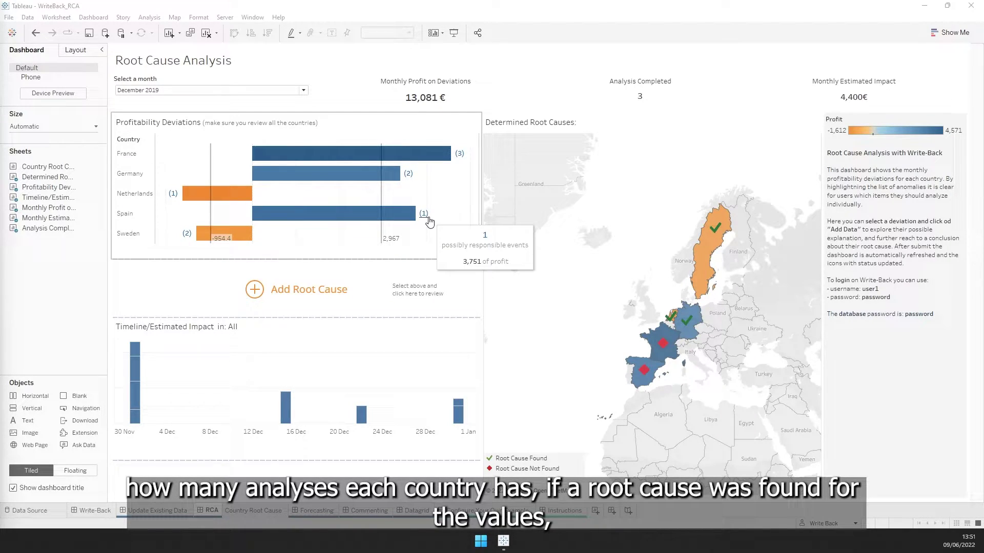
mouse_move(689, 324)
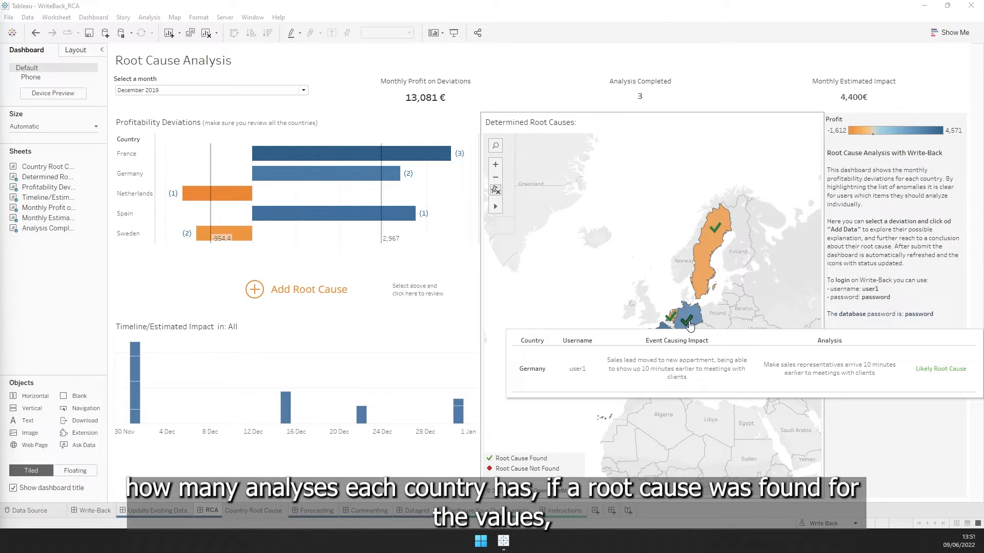
mouse_move(453, 416)
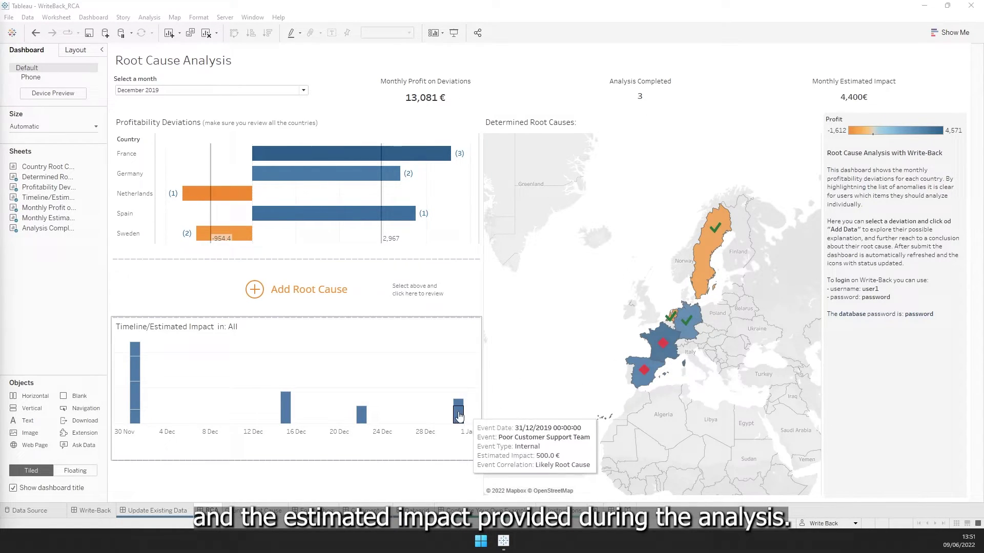
mouse_move(131, 353)
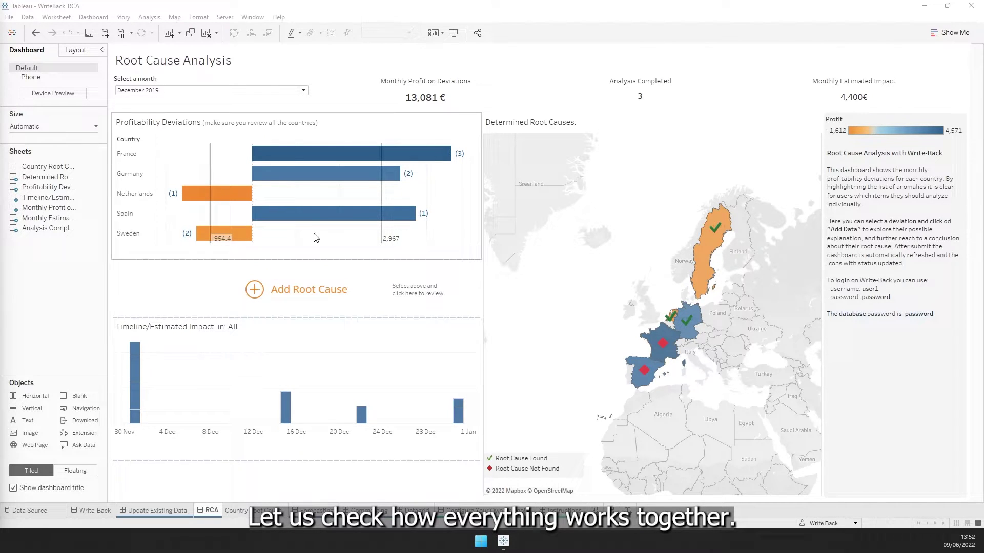
Step: Filter to Spain, start a new root cause and enter 'Supply shortage' as the event causing impact
click(324, 224)
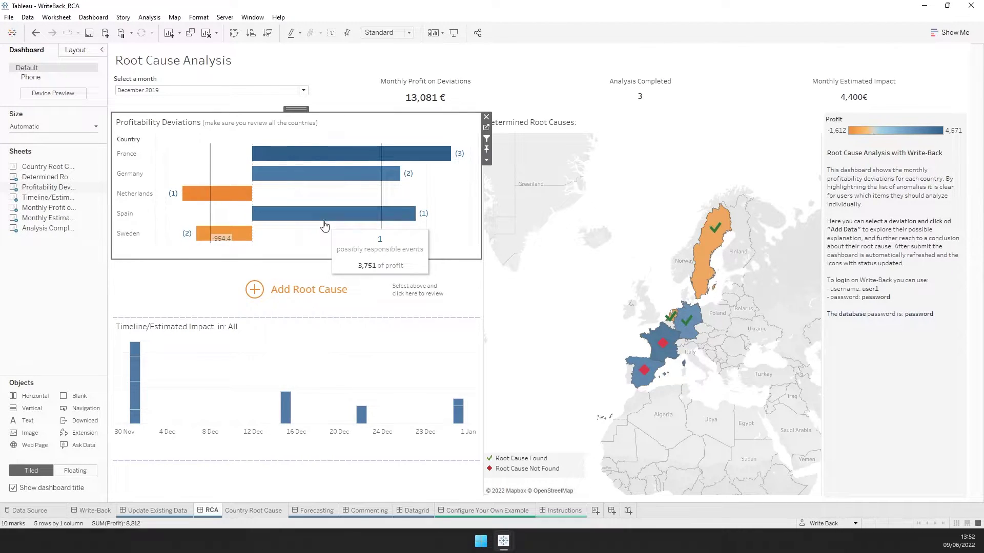
click(255, 292)
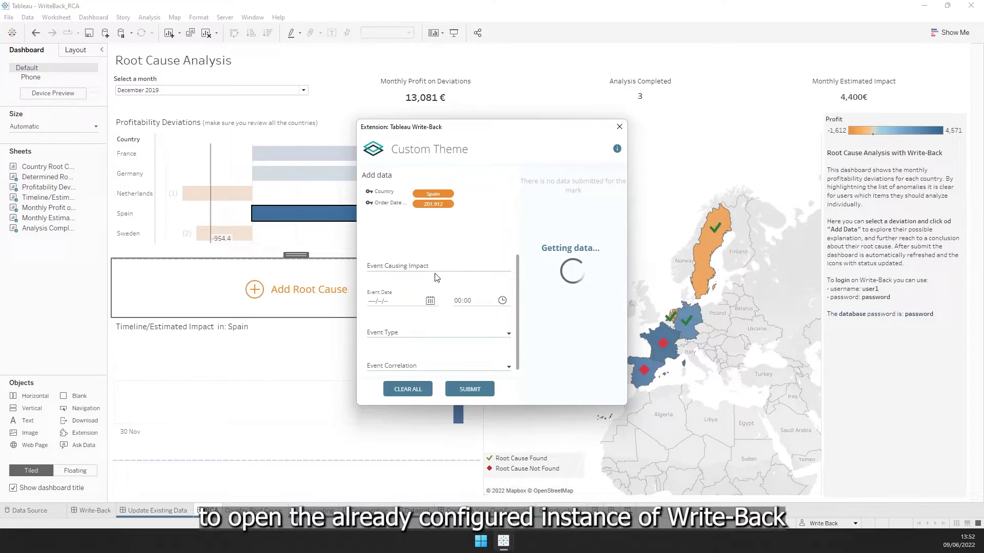
click(438, 267)
text(Su)
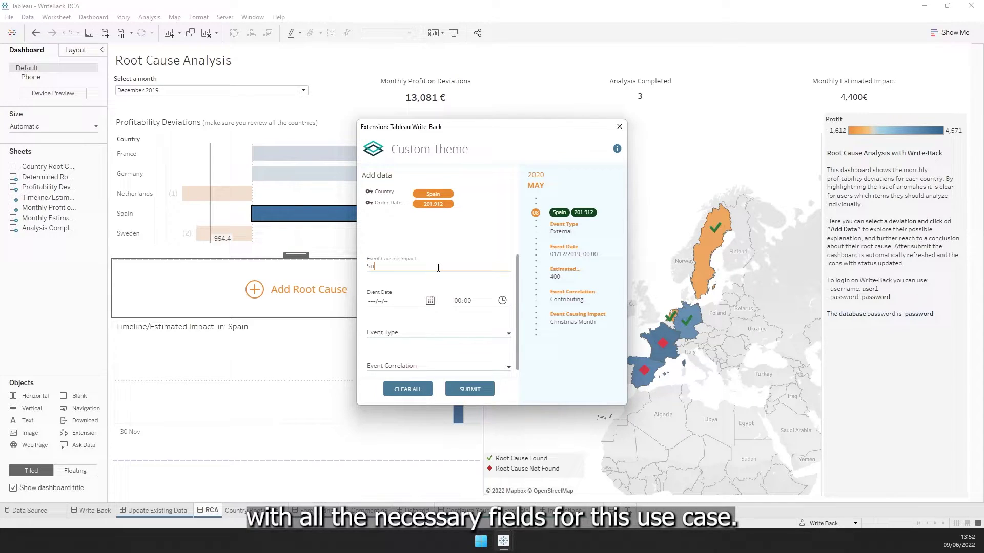
text(pply shortage)
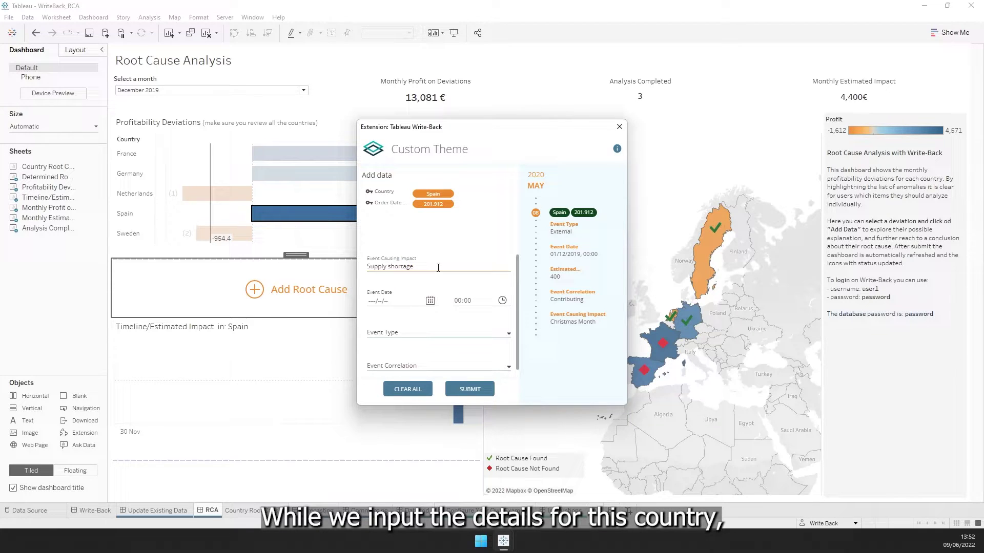
Step: Set the event date to 1 January 2022
click(413, 301)
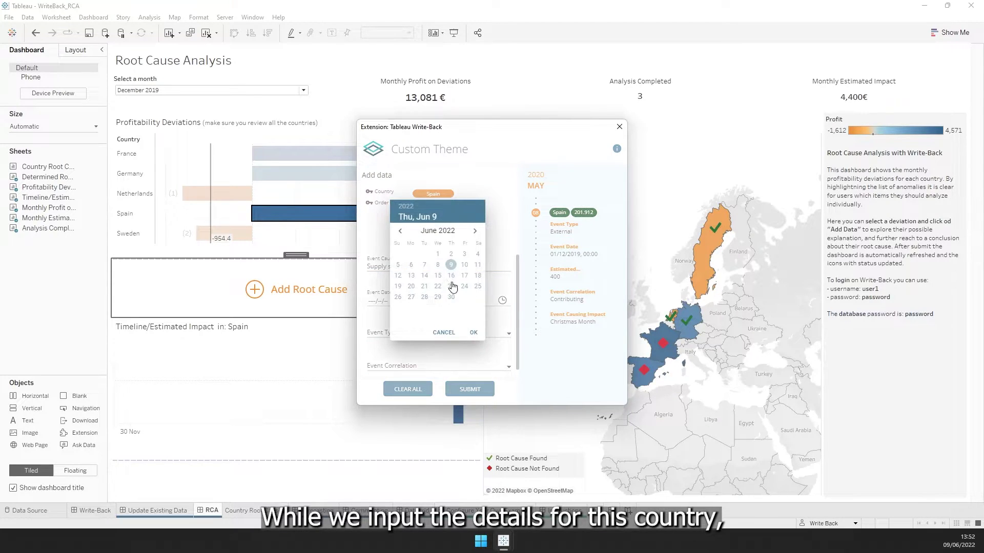
click(400, 231)
click(400, 231)
click(400, 230)
click(400, 230)
click(400, 231)
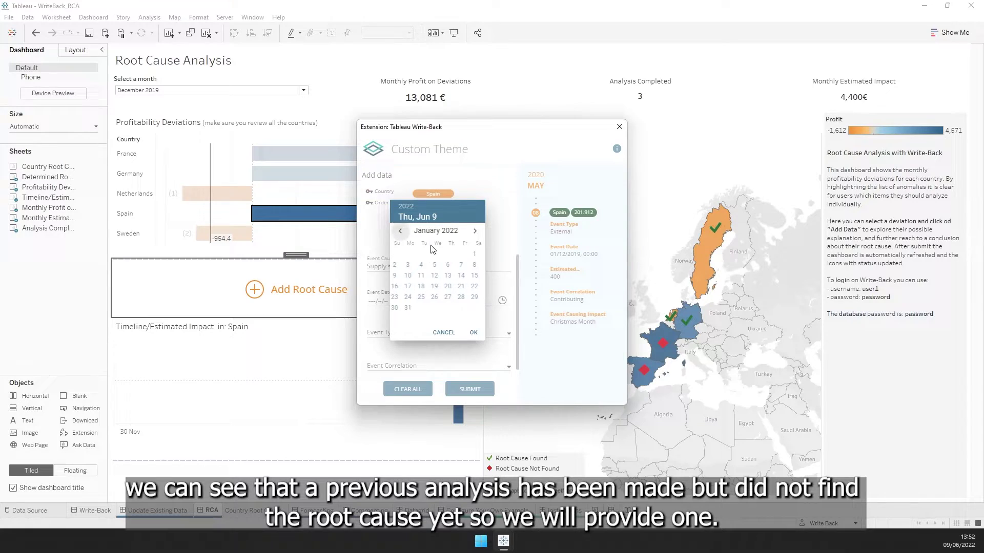
click(474, 254)
click(473, 332)
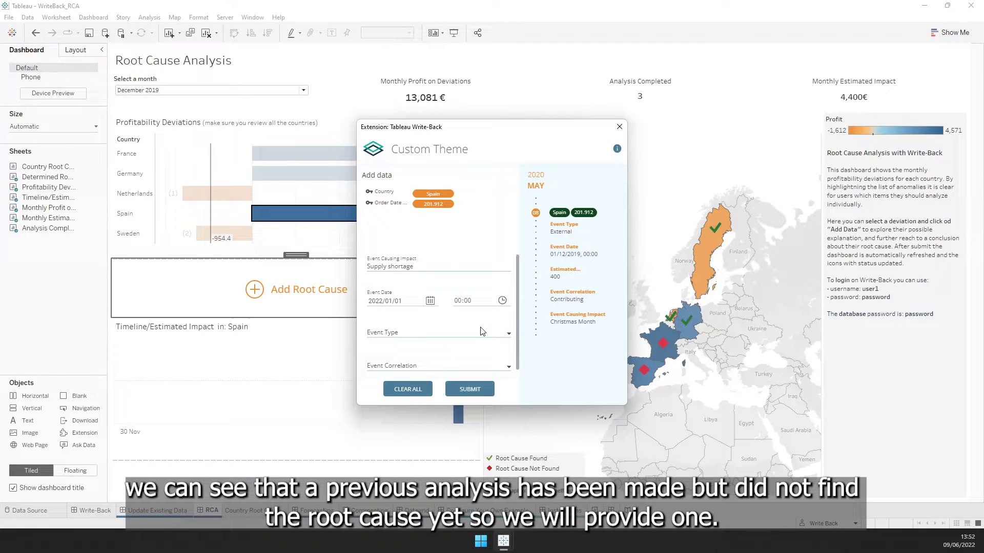
Step: Set the event type to Internal and the event correlation to Likely Root Cause
scroll(507, 338, down, 1)
click(482, 327)
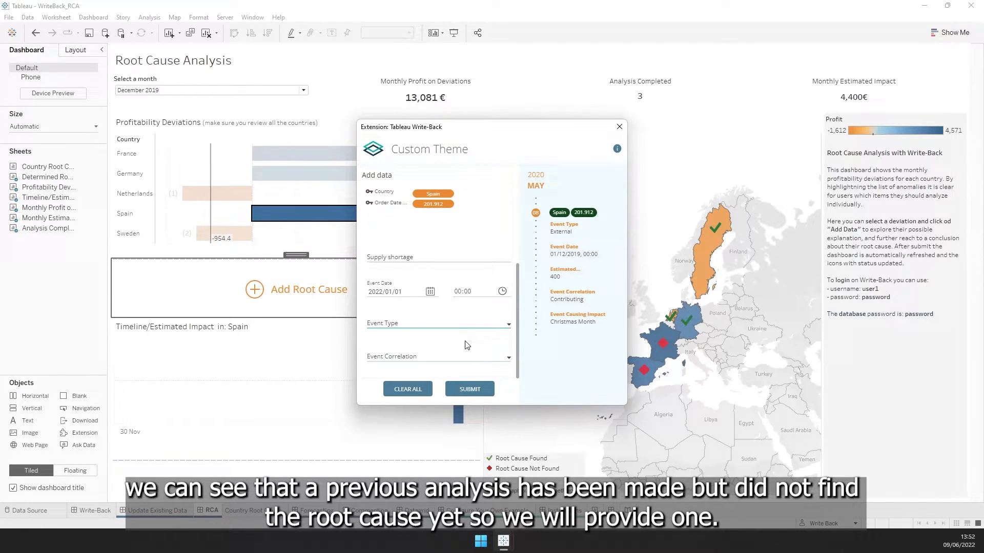
click(466, 330)
click(459, 333)
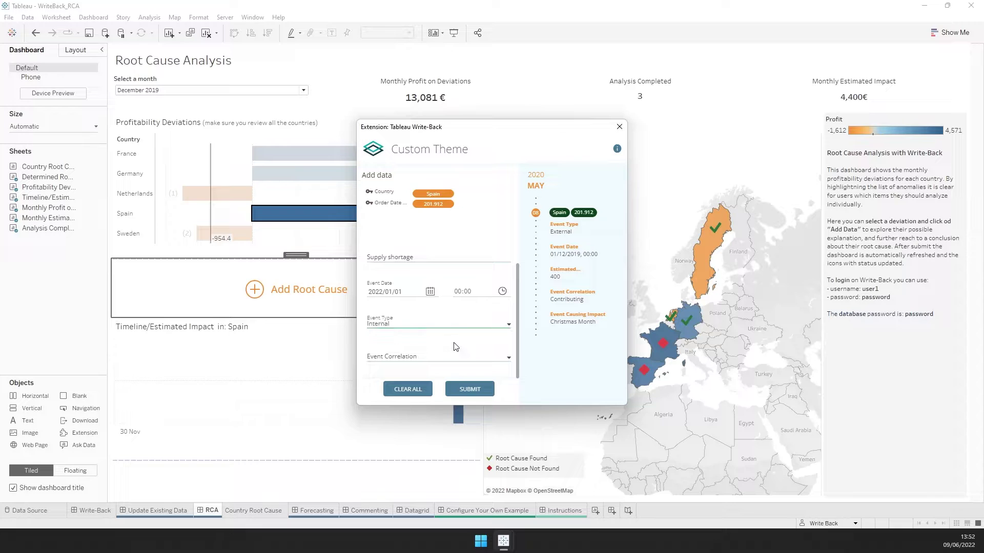
click(482, 361)
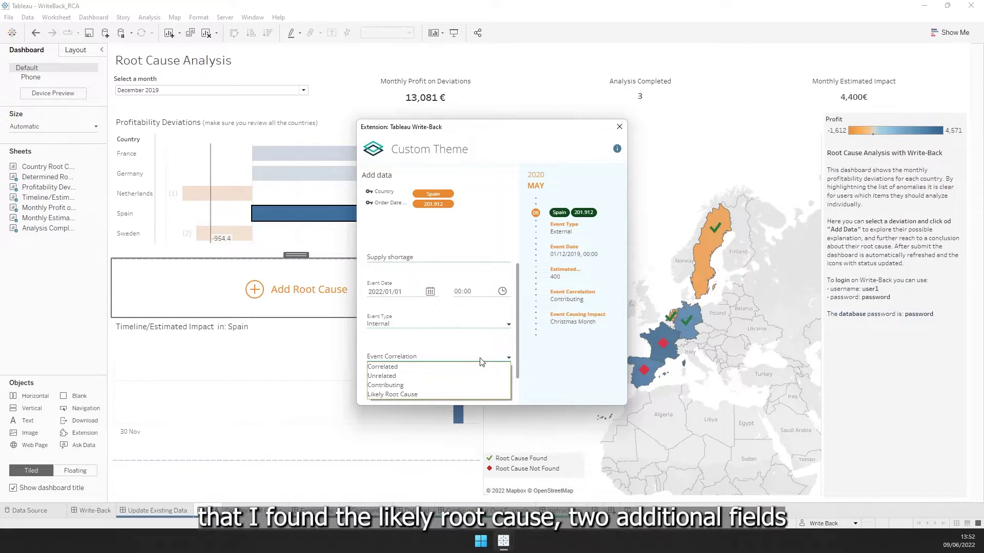
click(473, 392)
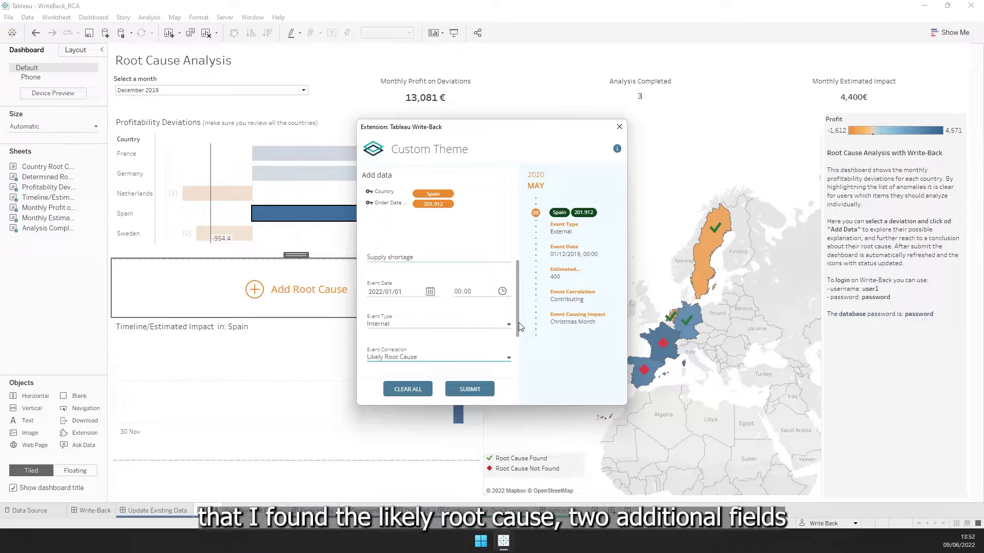
Step: Enter an estimated impact of 450, paste the analysis text and submit the root cause
scroll(515, 335, down, 2)
click(416, 321)
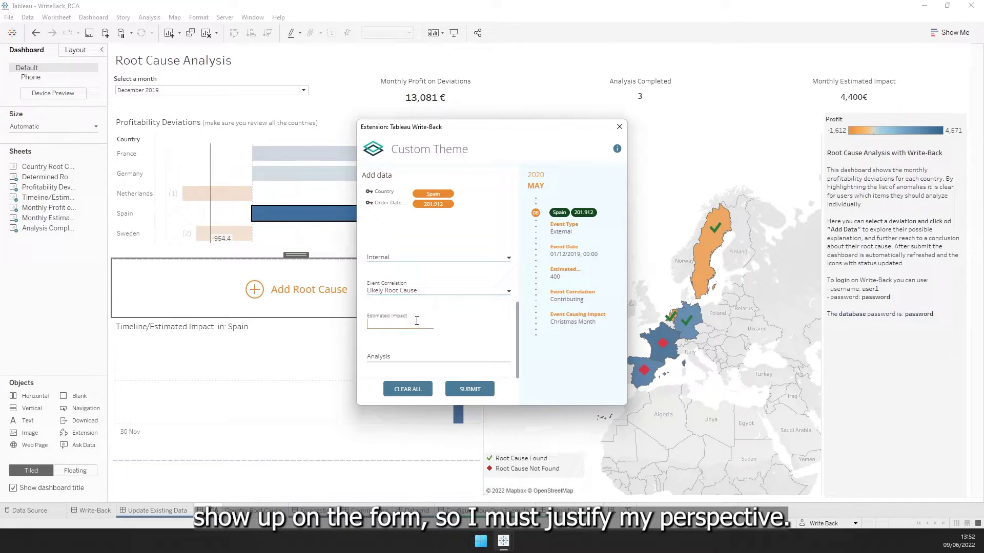
text(450)
key(Tab)
text(ting customers leads to slower business processes)
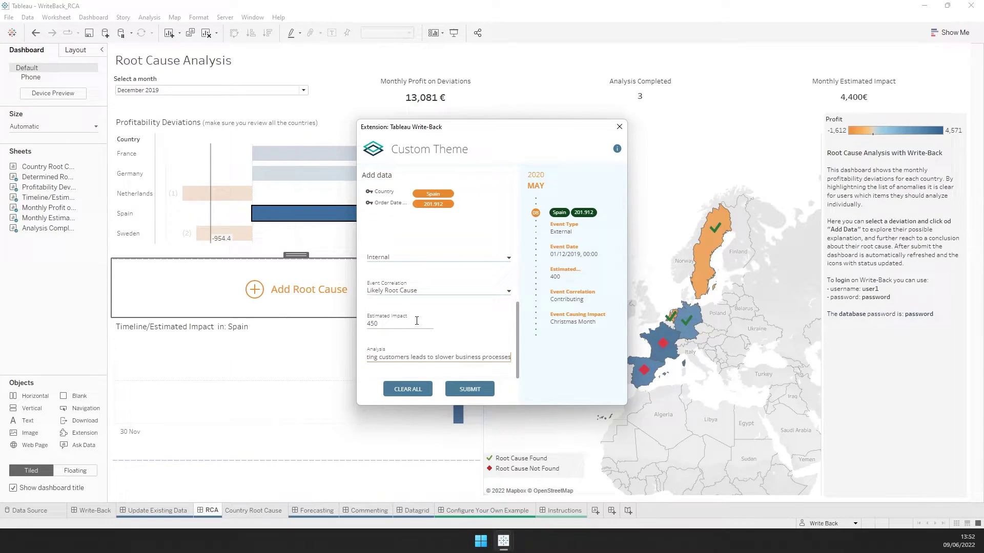
click(482, 388)
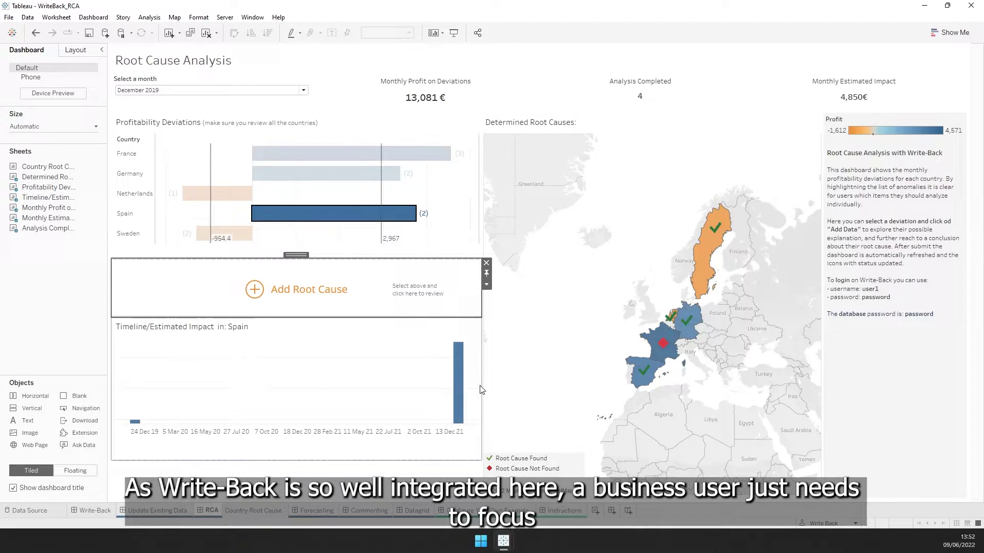
Step: Check the tooltips for Spain's Root Cause Found mark and its new Supply shortage timeline bar
mouse_move(646, 377)
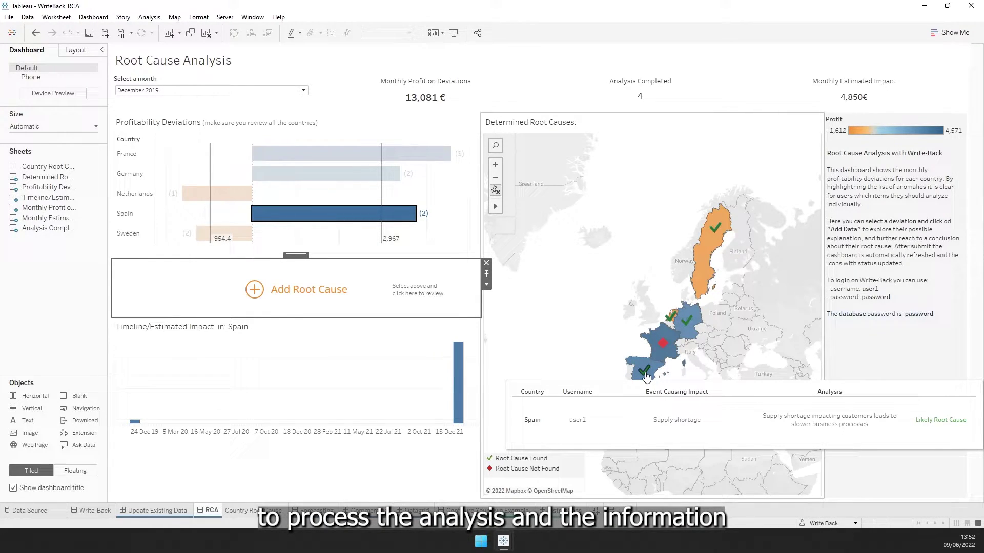
mouse_move(457, 385)
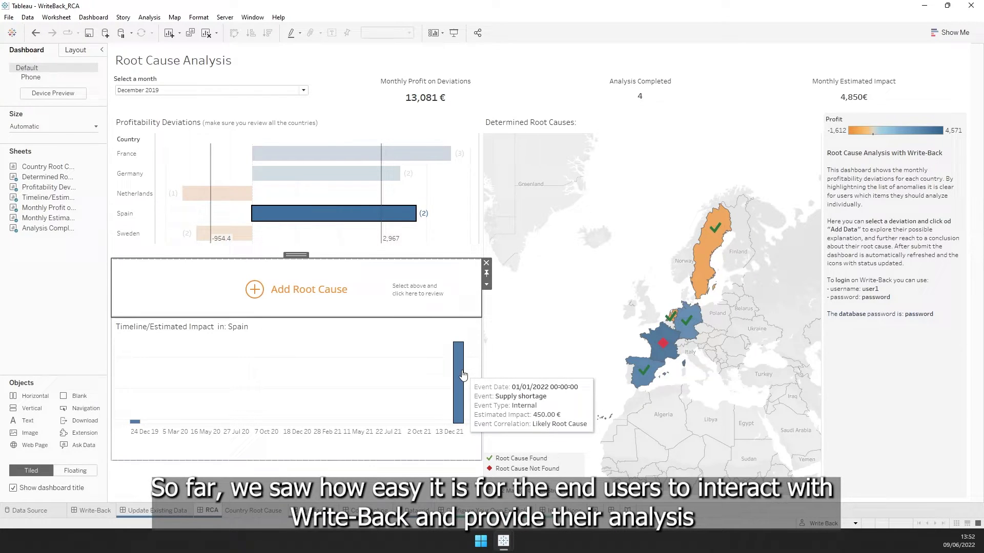
Step: Deselect Spain's bar to unfilter the dashboard, then select the Profitability Deviations sheet
click(362, 220)
click(80, 305)
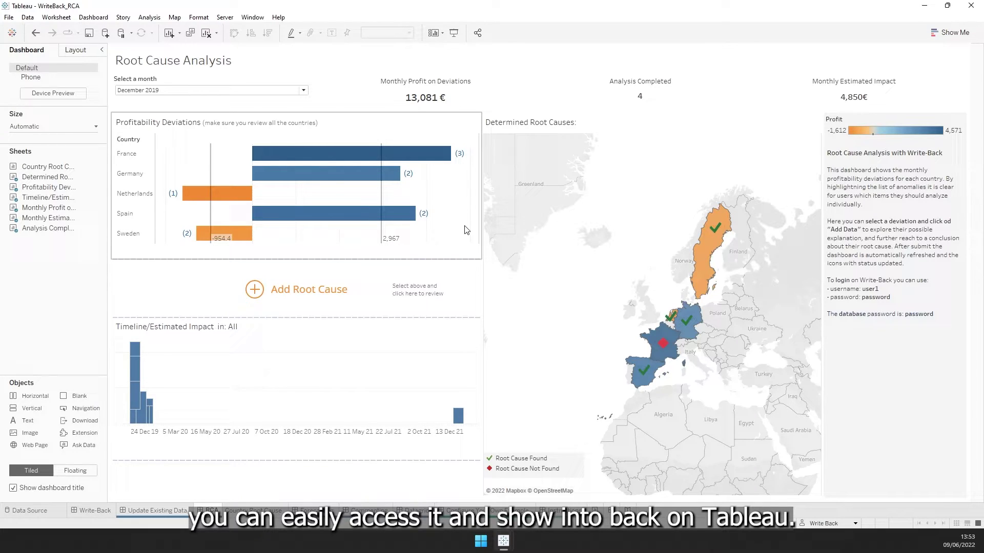
click(467, 230)
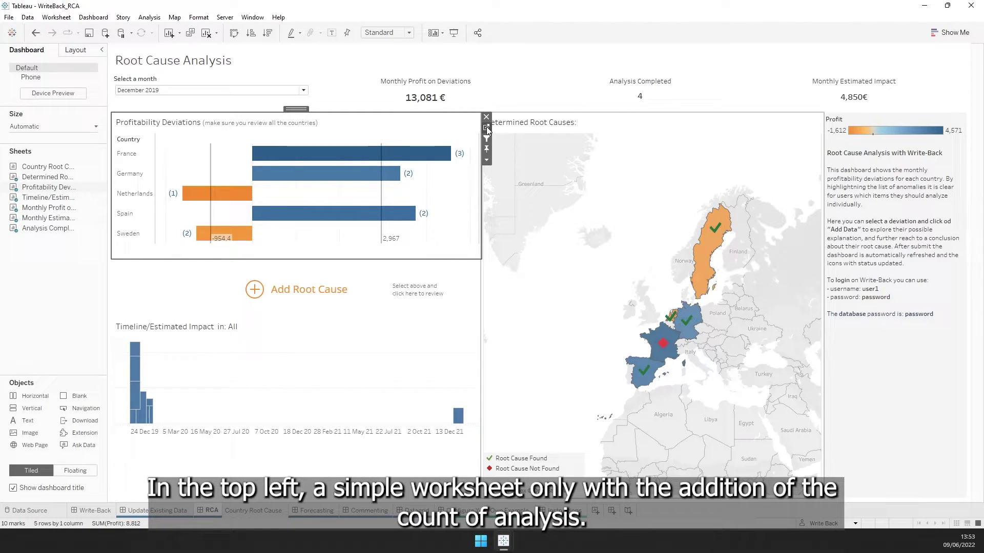
click(486, 129)
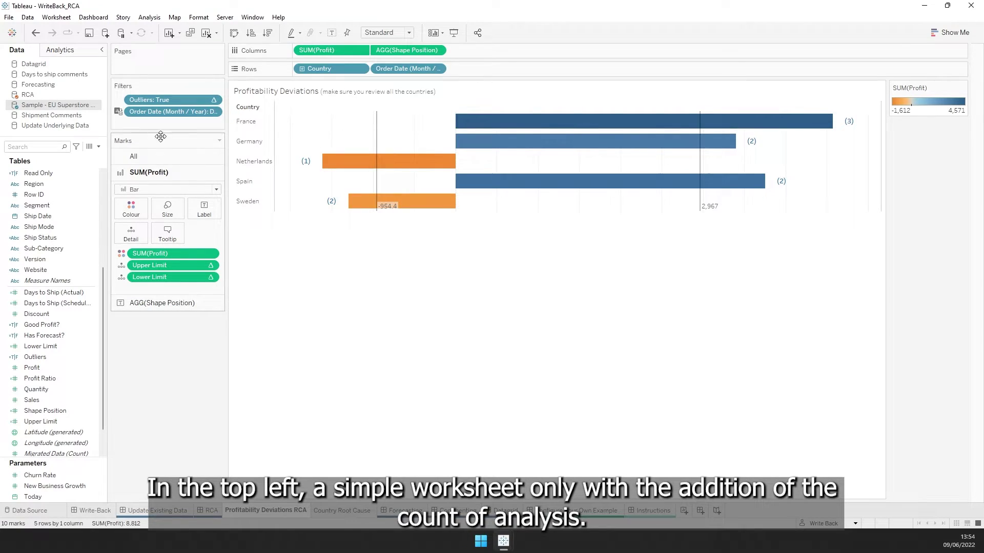
click(45, 95)
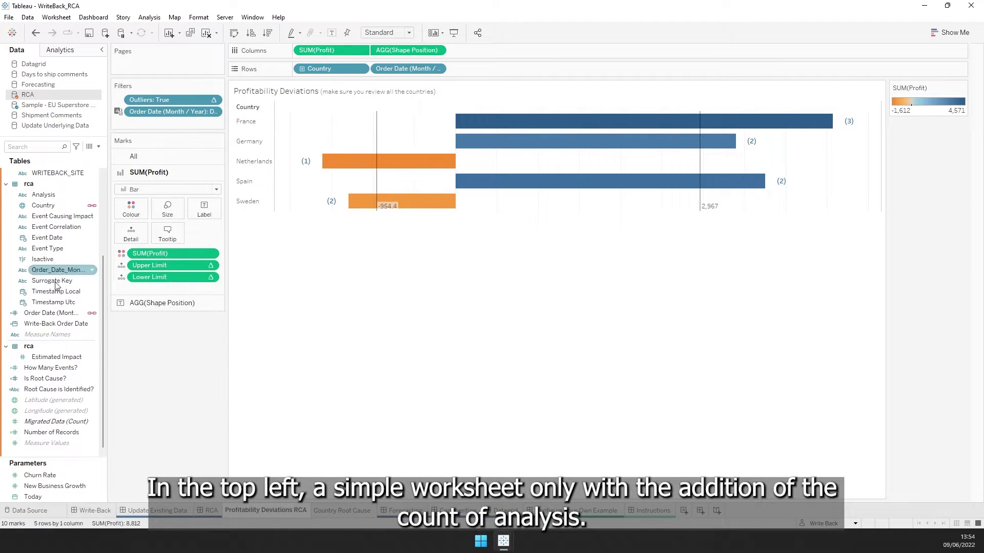
right_click(54, 367)
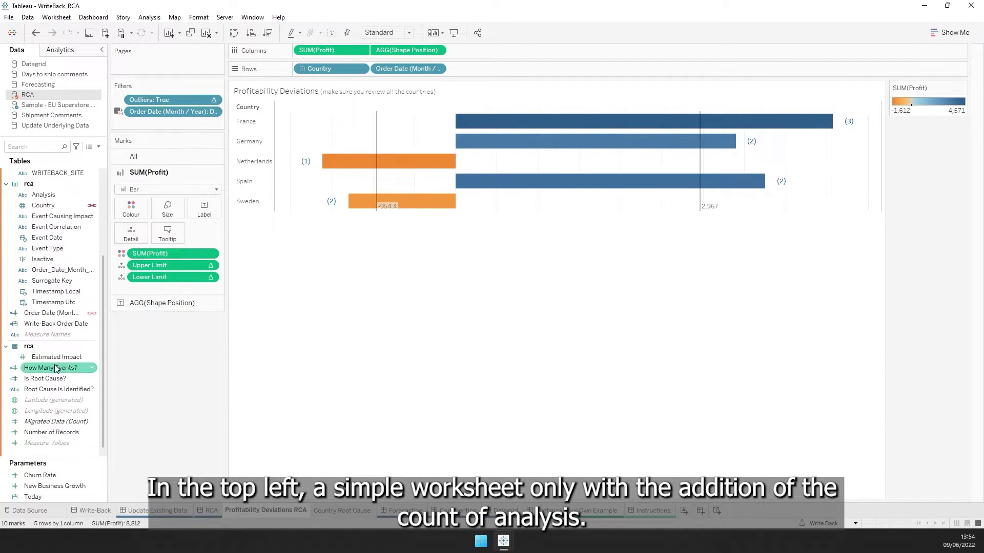
click(81, 193)
drag(296, 308, 138, 308)
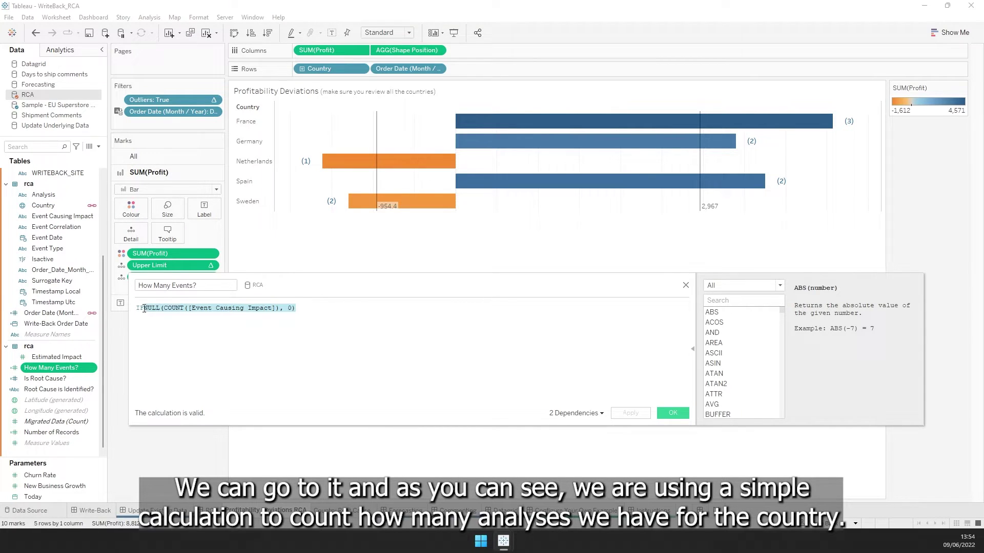
click(685, 285)
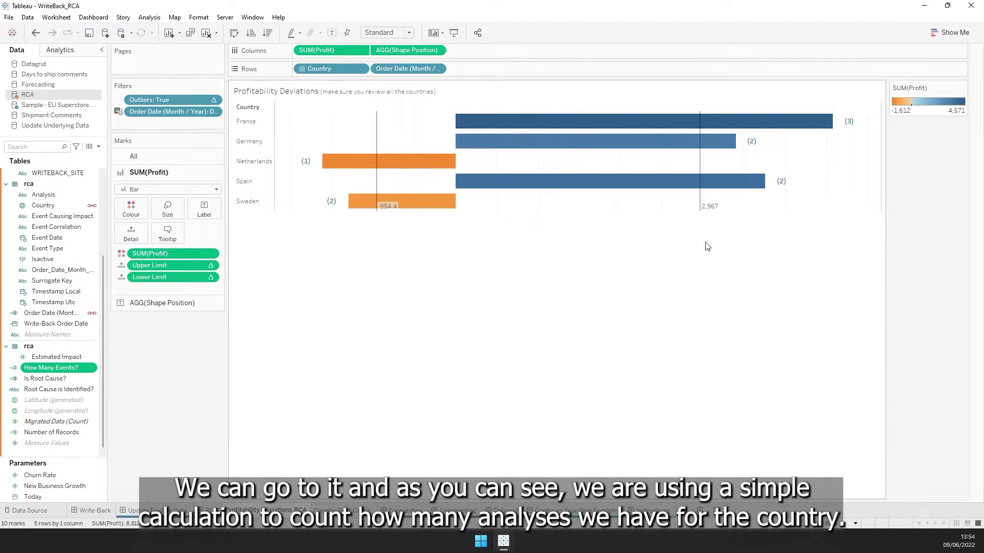
click(222, 508)
click(435, 335)
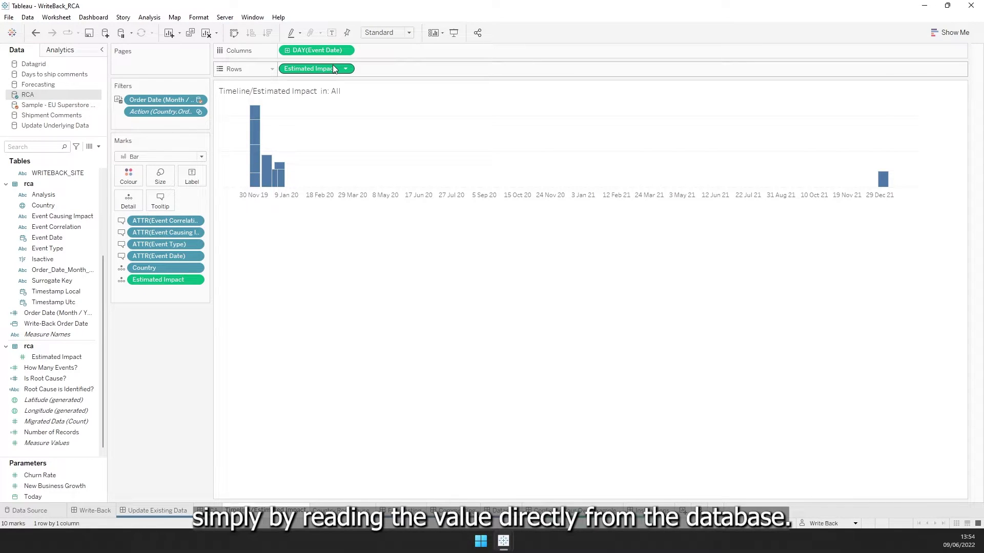
mouse_move(272, 178)
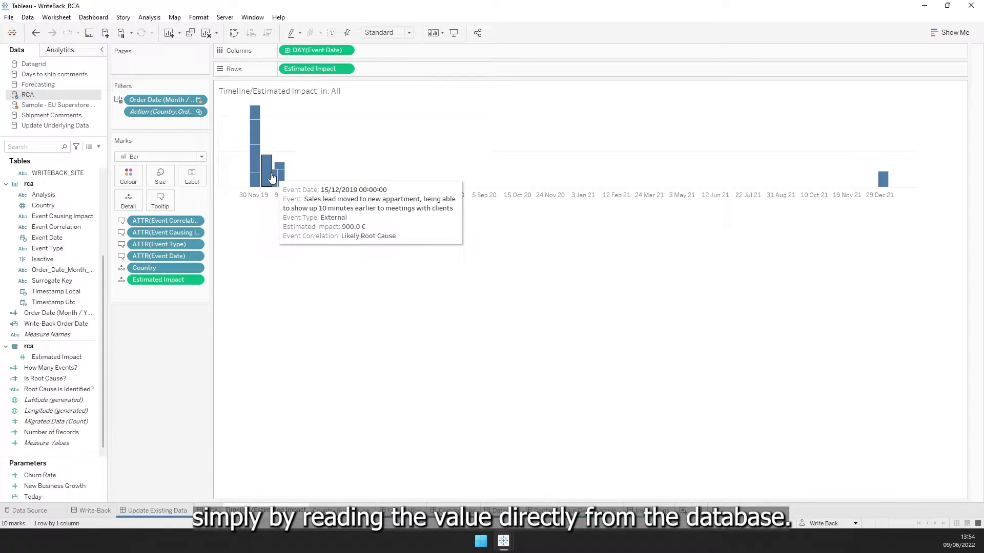
click(212, 511)
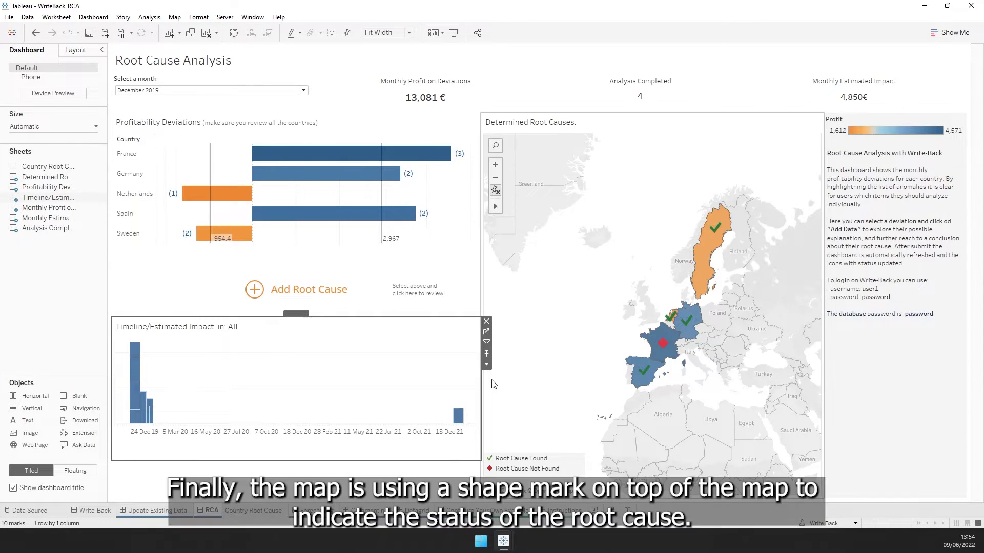
click(551, 354)
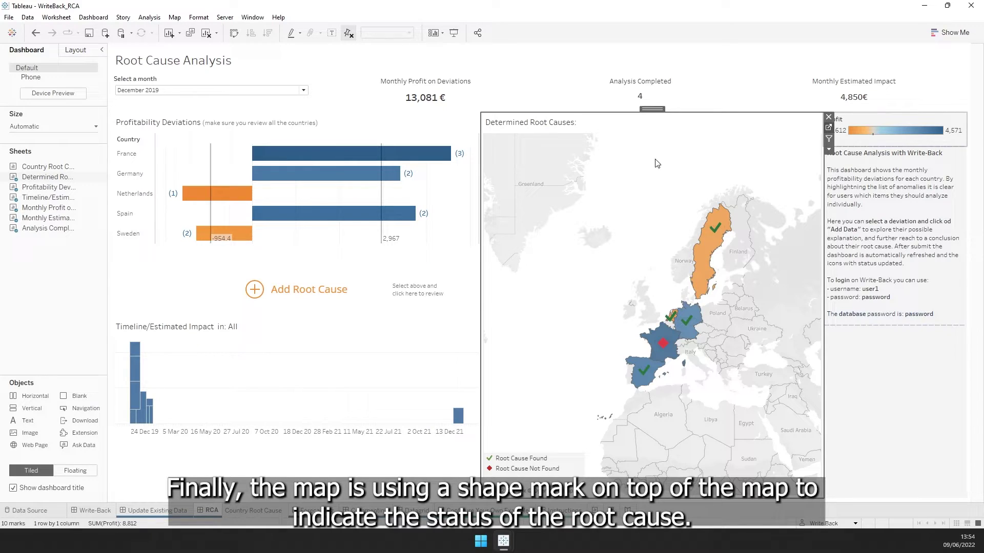
Step: Open the Determined Root Causes map sheet and review its map and shape Marks layers
click(828, 127)
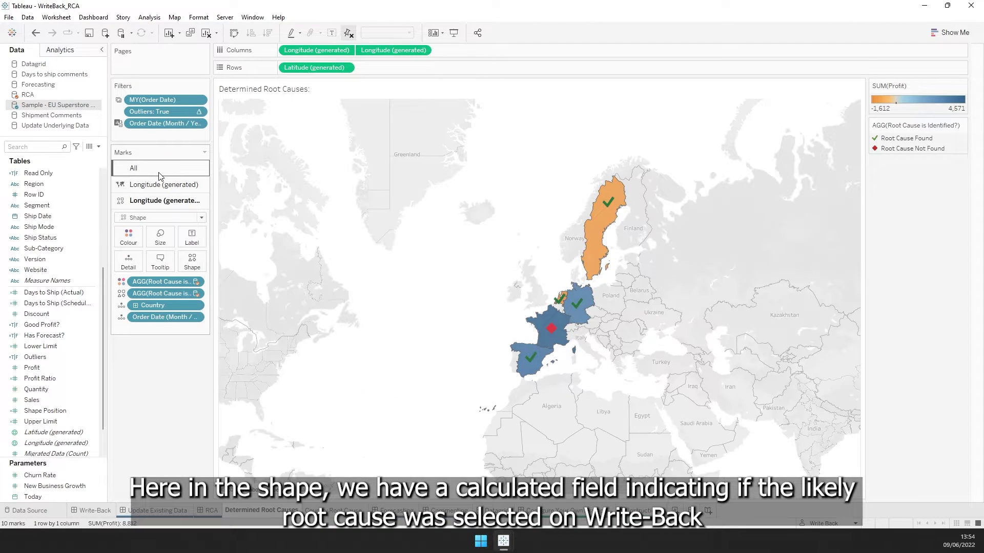
click(164, 185)
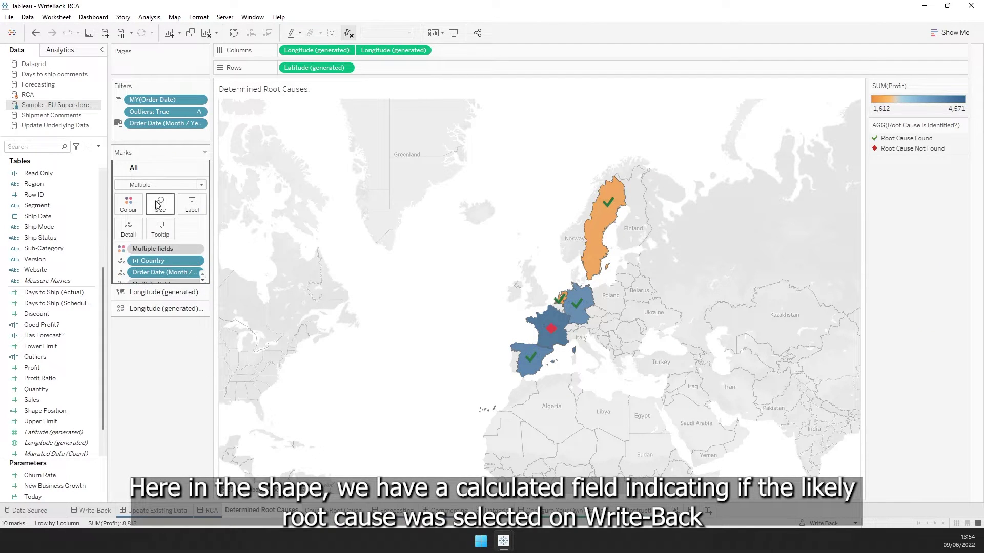
click(156, 310)
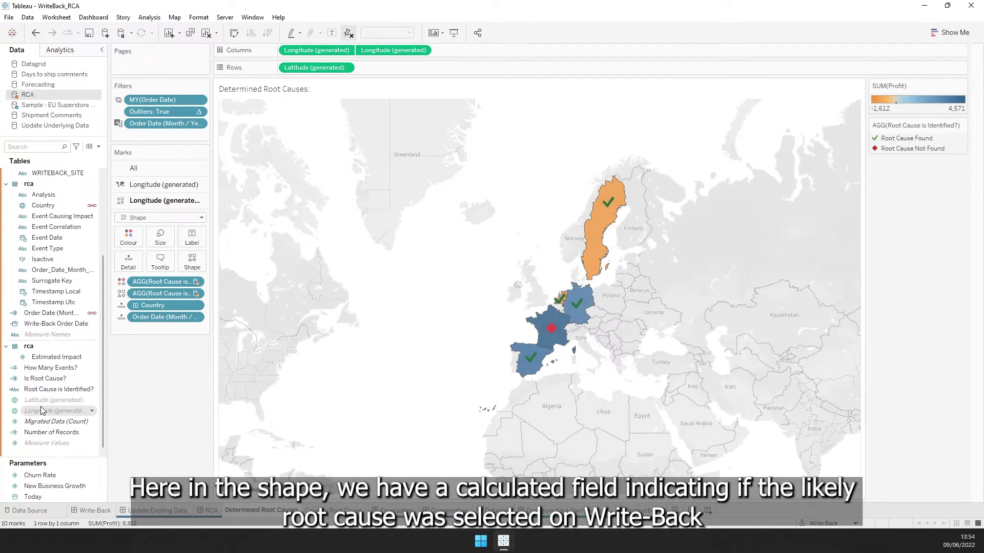
Step: Inspect the Is Root Cause? calculation and the tooltip's embedded Country Root Cause sheet reference
right_click(52, 378)
click(89, 205)
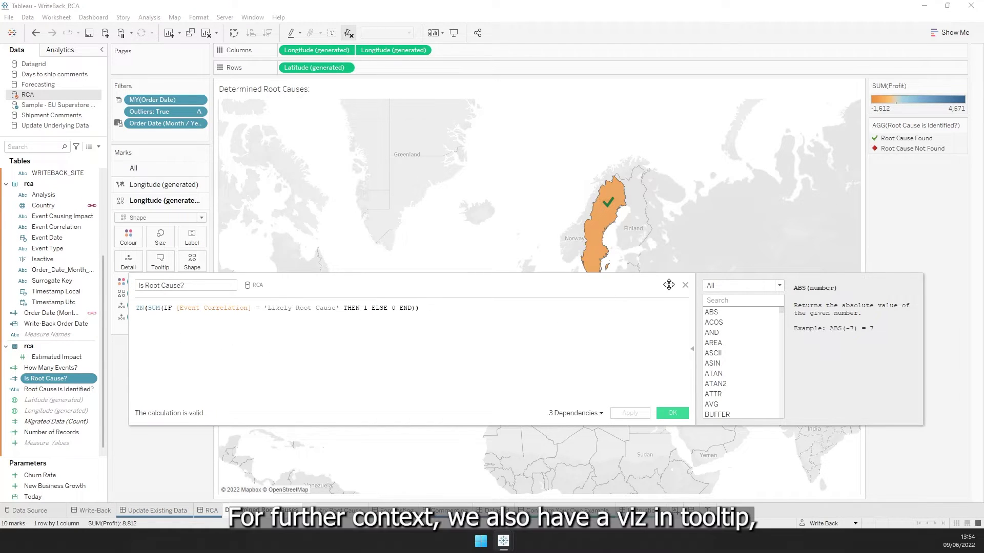
click(686, 284)
click(162, 264)
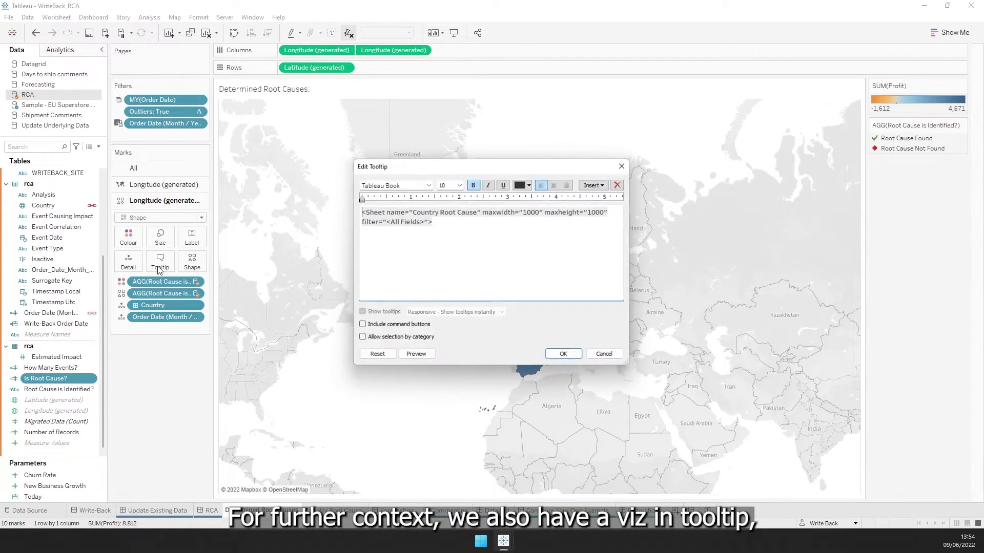
drag(361, 212, 509, 221)
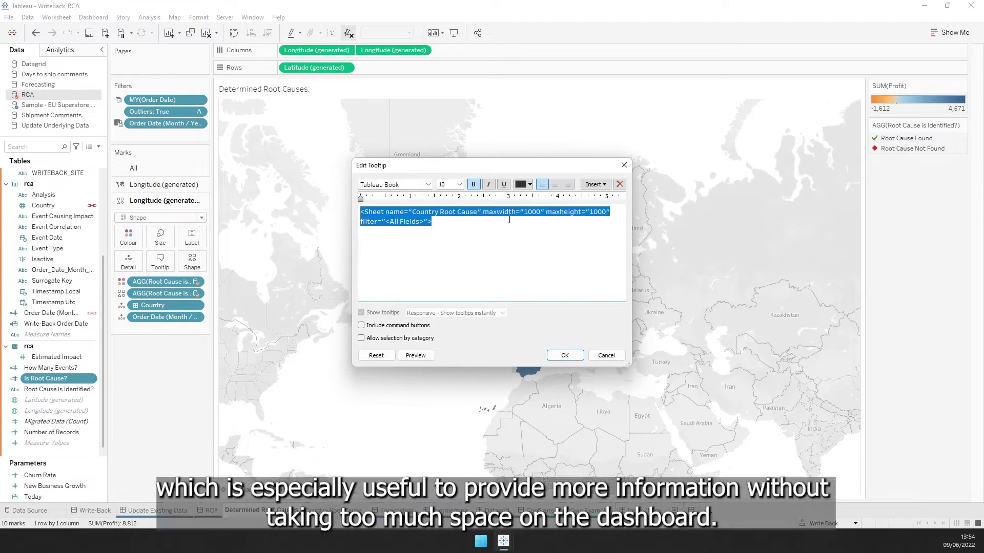
click(623, 165)
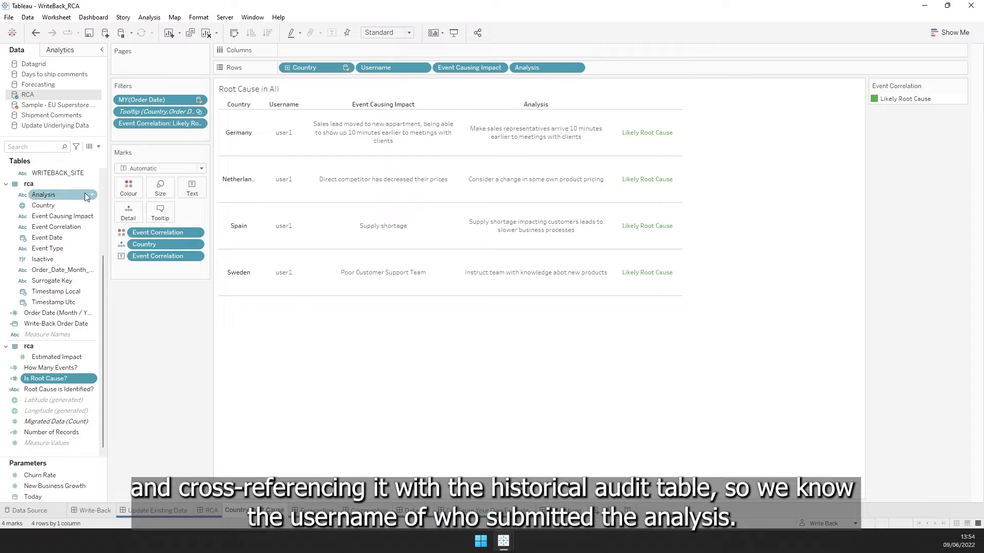
Step: Scroll the Data pane up to historical_audit and go to the RCA Data Source page
scroll(61, 216, up, 4)
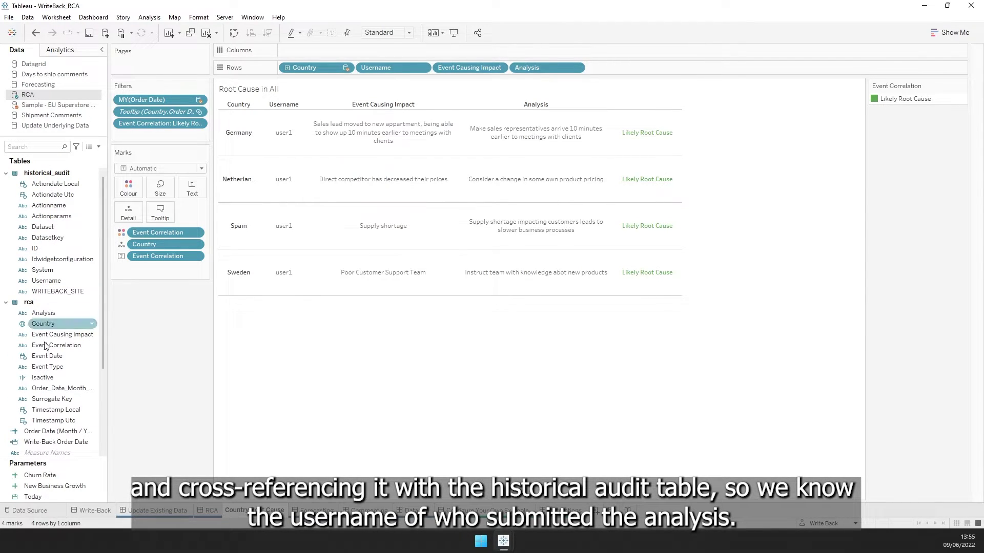
click(46, 511)
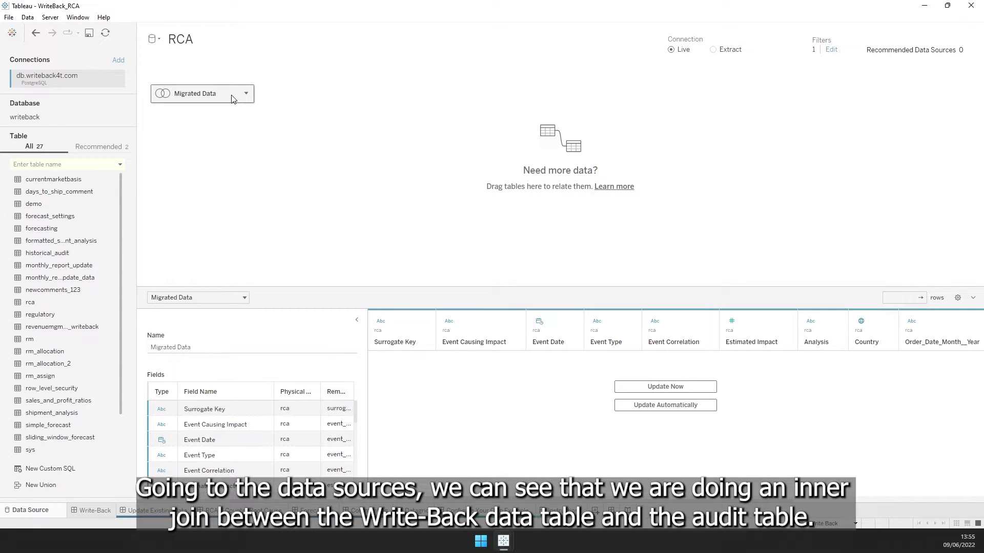
Step: Open Migrated Data and inspect the Inner join between rca and historical_audit
double_click(232, 99)
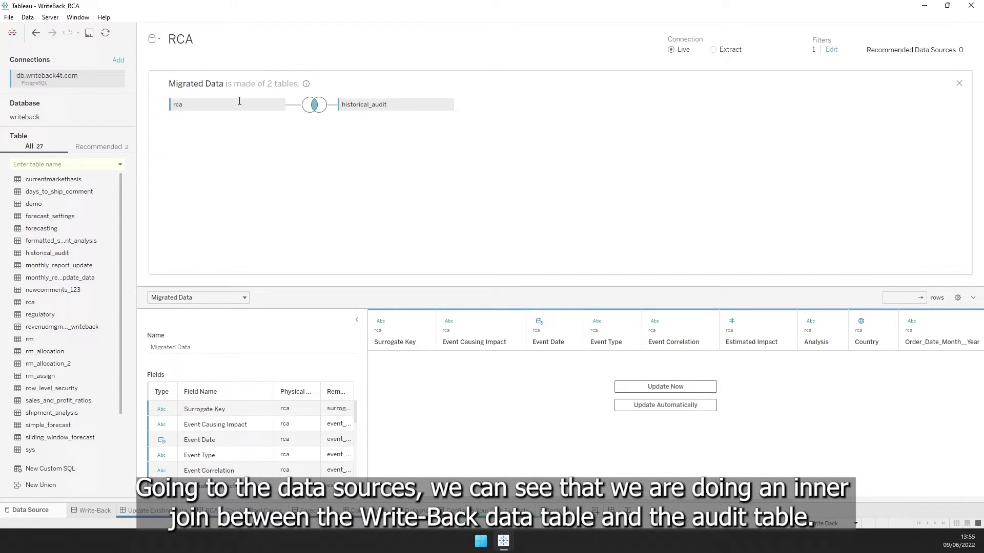
click(315, 105)
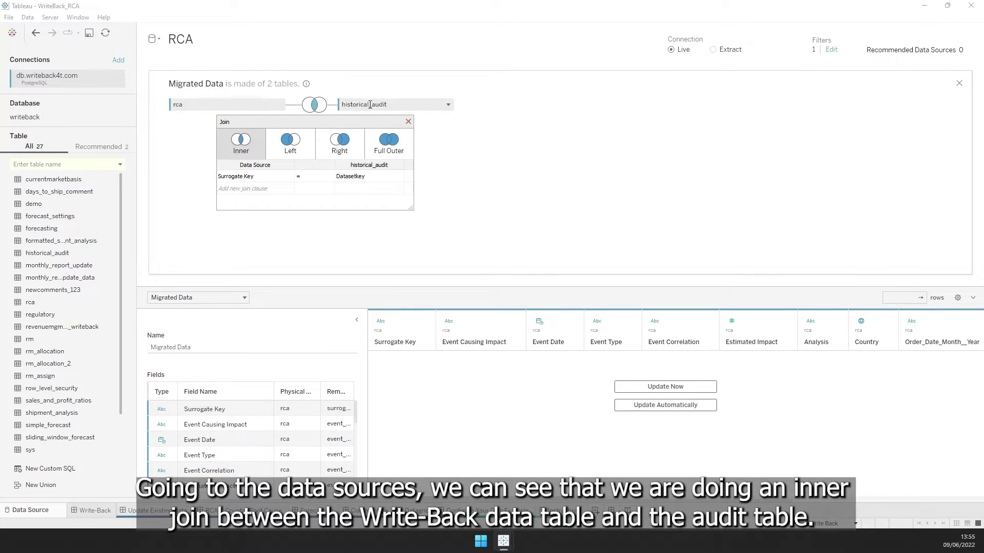
click(409, 122)
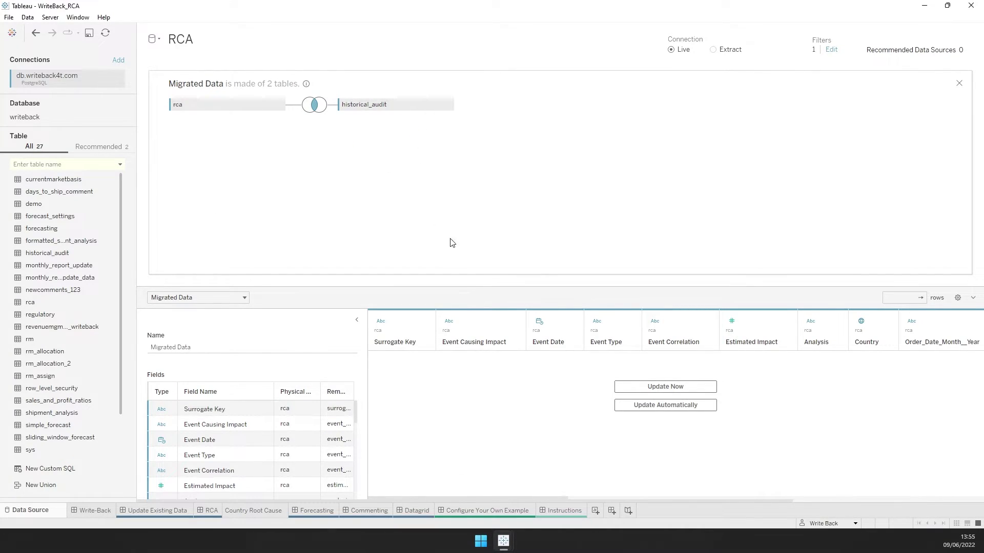
Step: Load the joined data preview and review the Username and Actionname audit columns
click(665, 386)
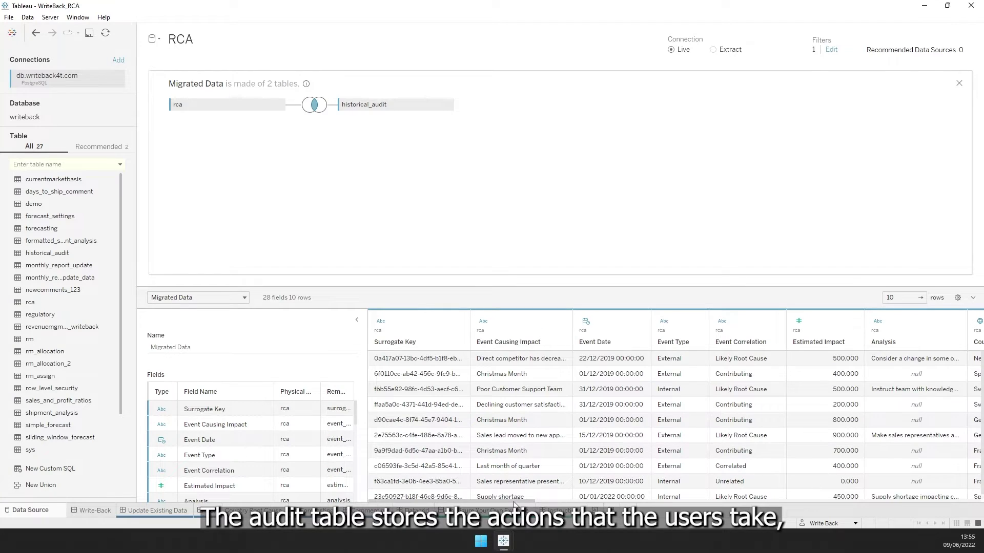
scroll(676, 410, right, 6)
scroll(777, 504, right, 12)
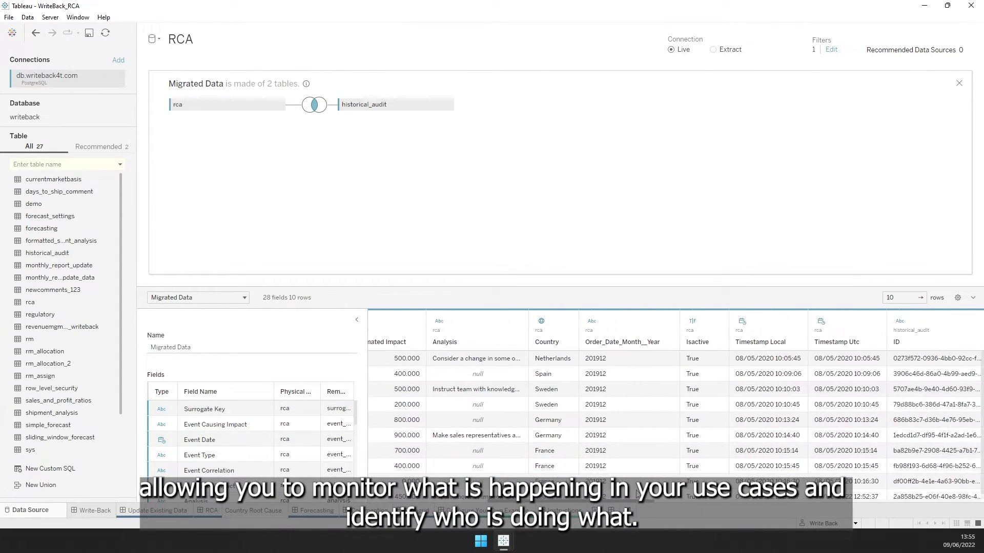
scroll(777, 504, right, 6)
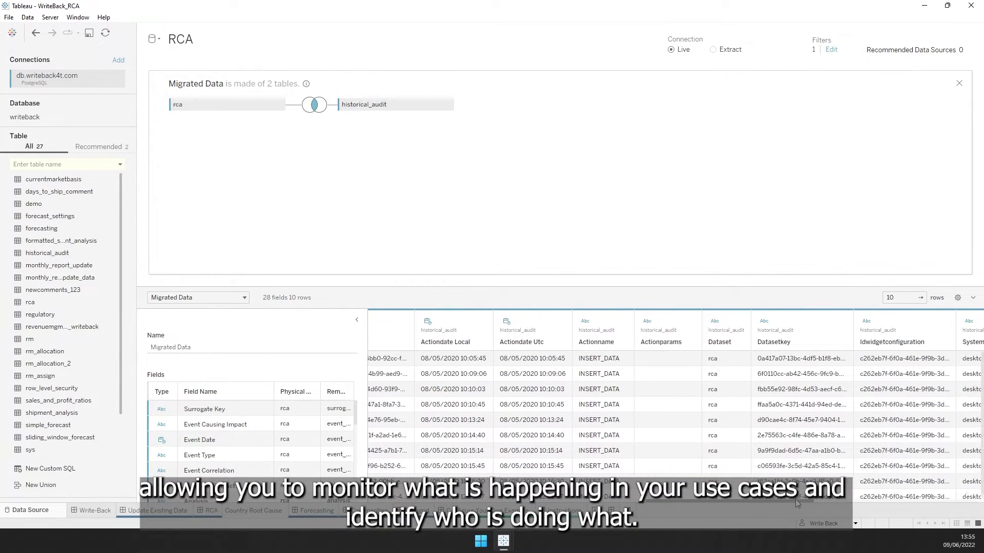
click(822, 340)
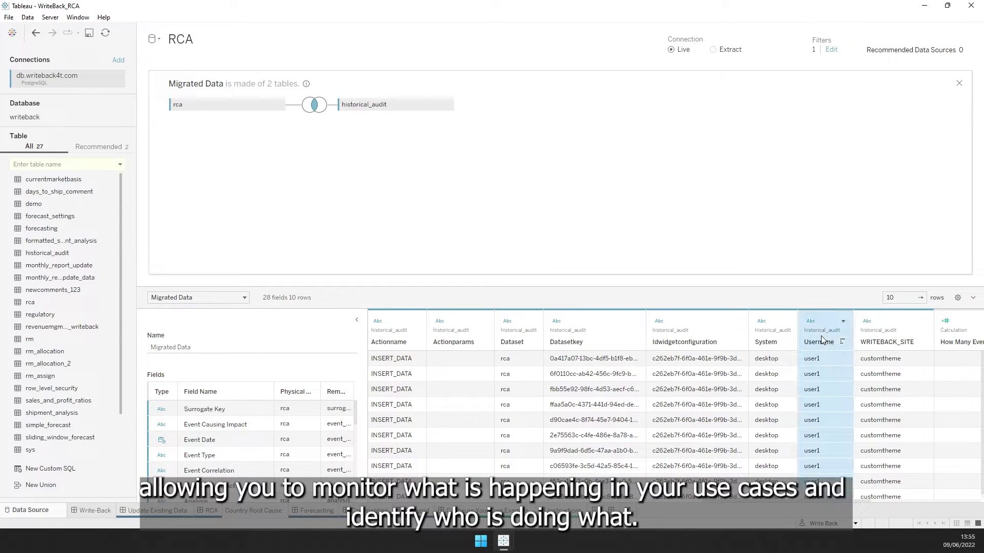
click(396, 342)
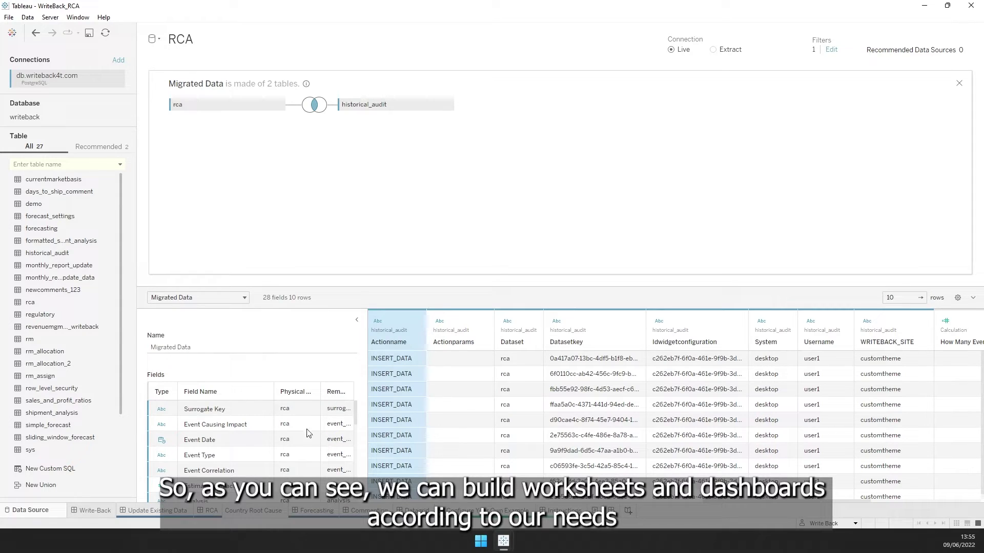
mouse_move(204, 517)
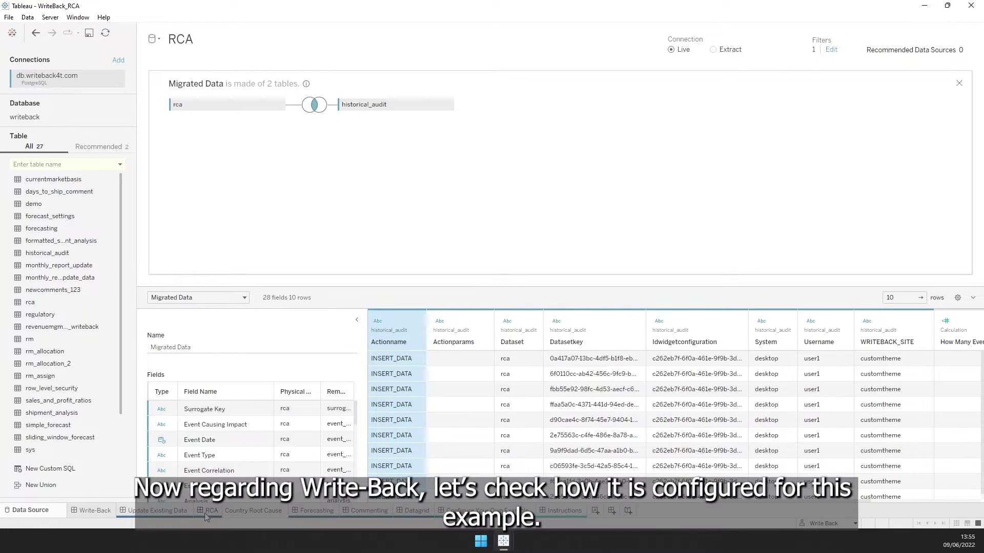
Step: Open the Write-Back extension configuration of the Add Root Cause object on the RCA dashboard
click(209, 510)
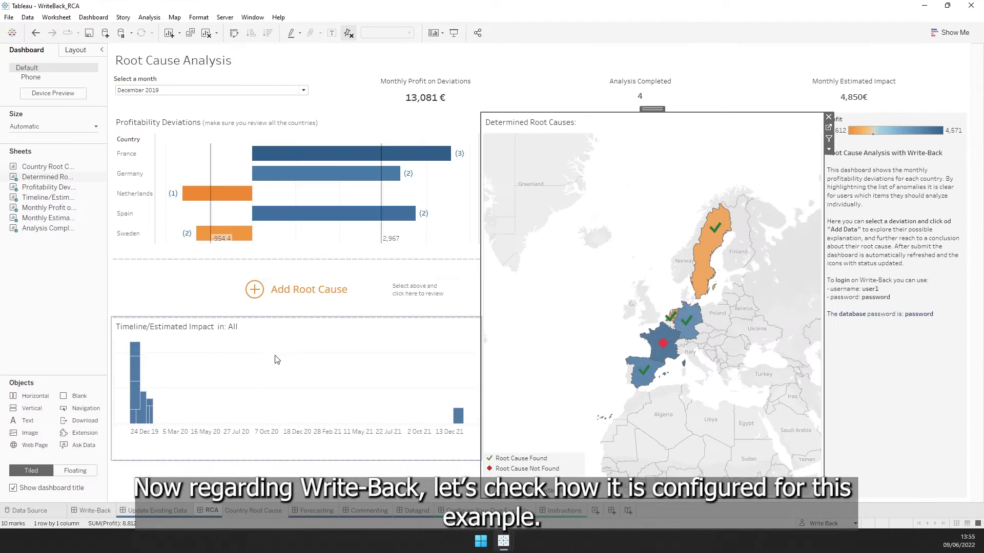
click(215, 288)
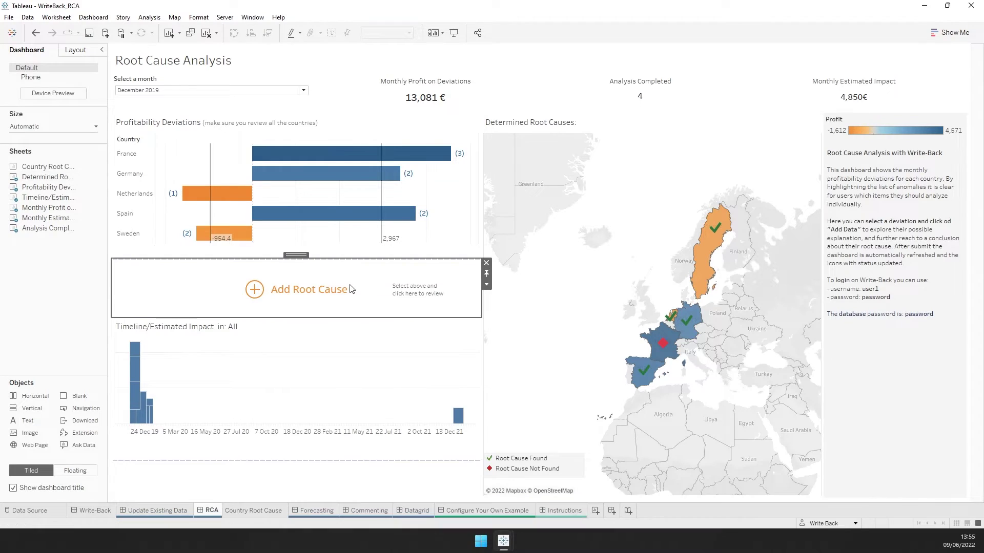
click(486, 284)
click(505, 298)
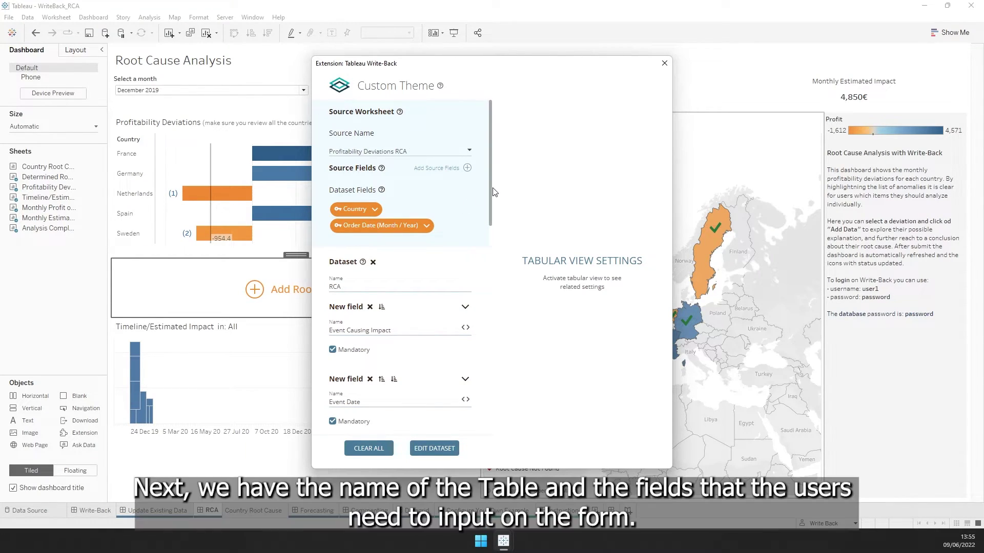
drag(491, 189, 490, 244)
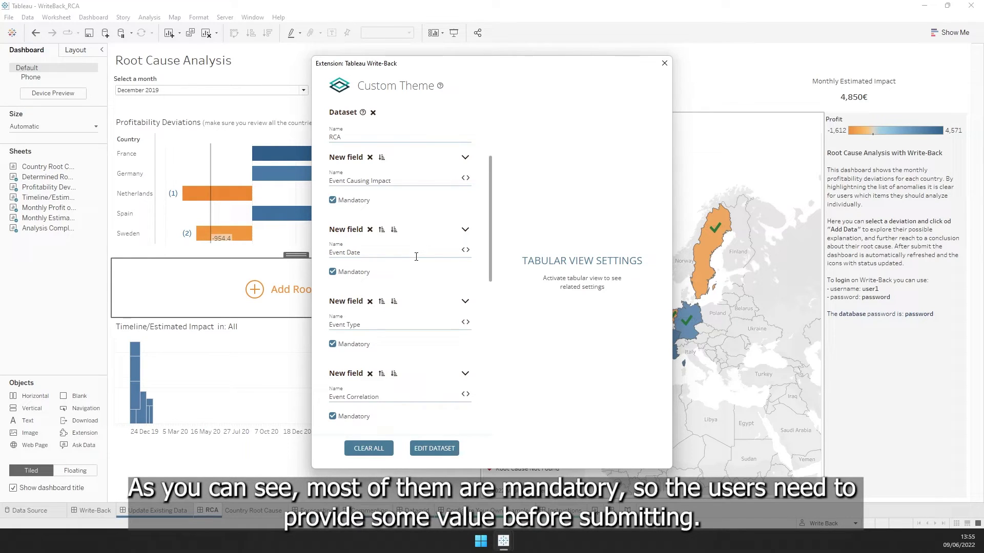
scroll(416, 257, down, 5)
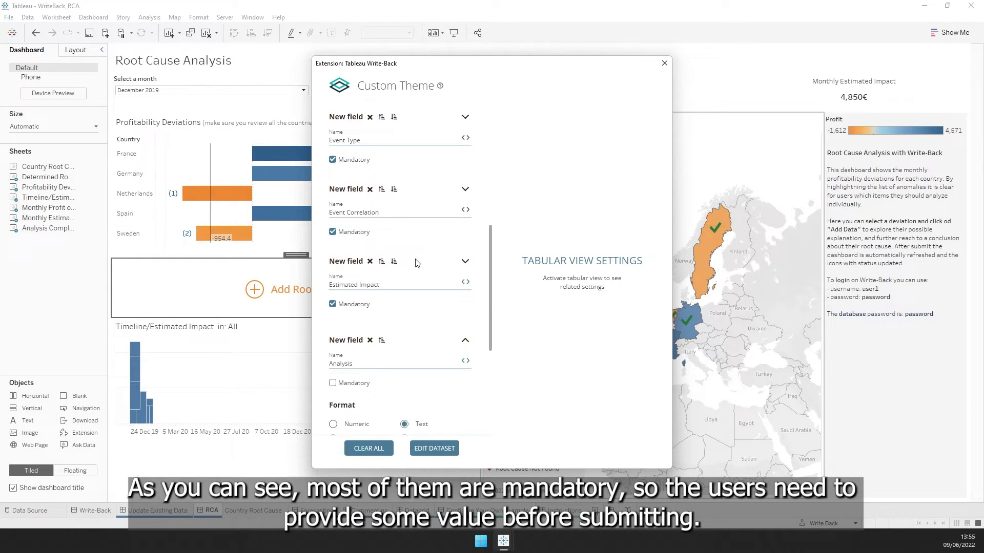
scroll(416, 264, down, 1)
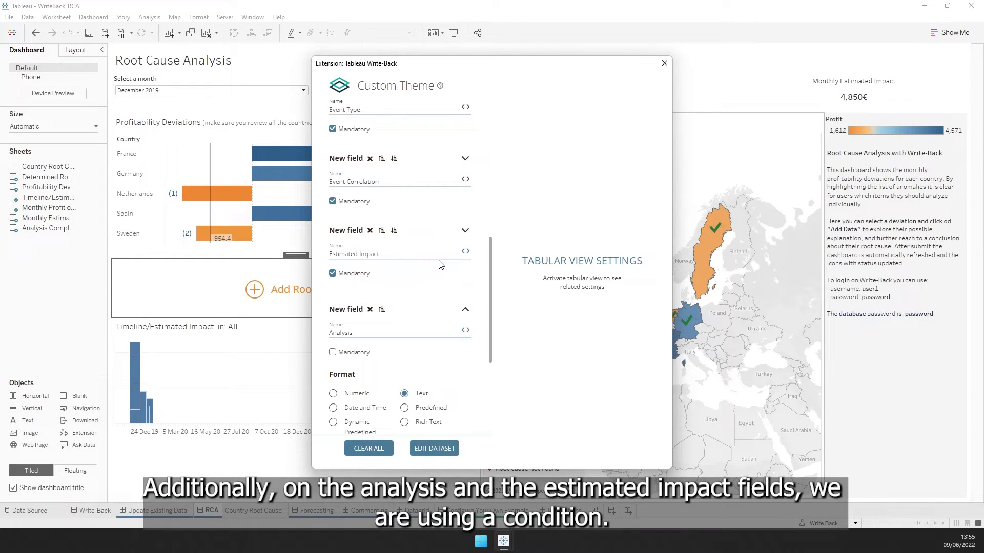
click(466, 251)
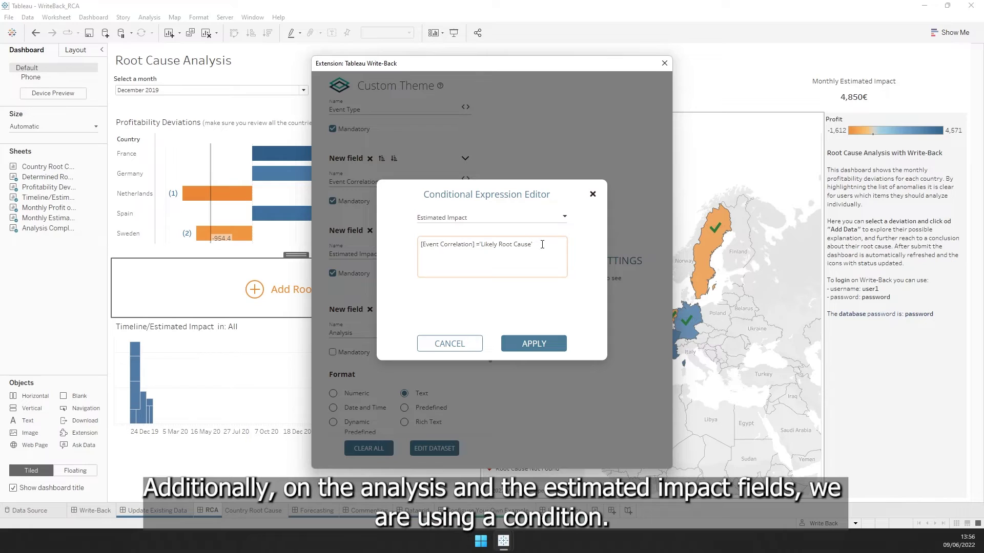
drag(542, 244, 425, 247)
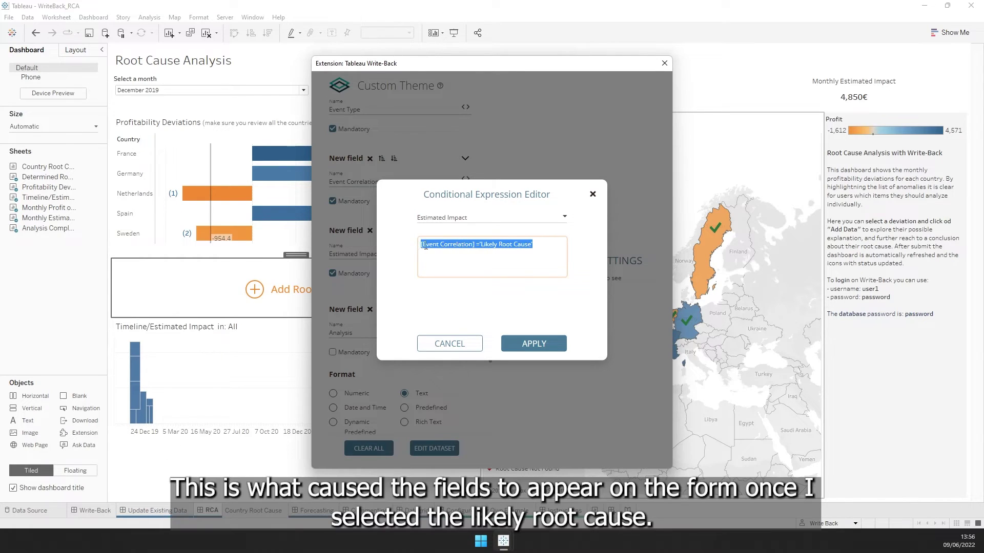
click(592, 196)
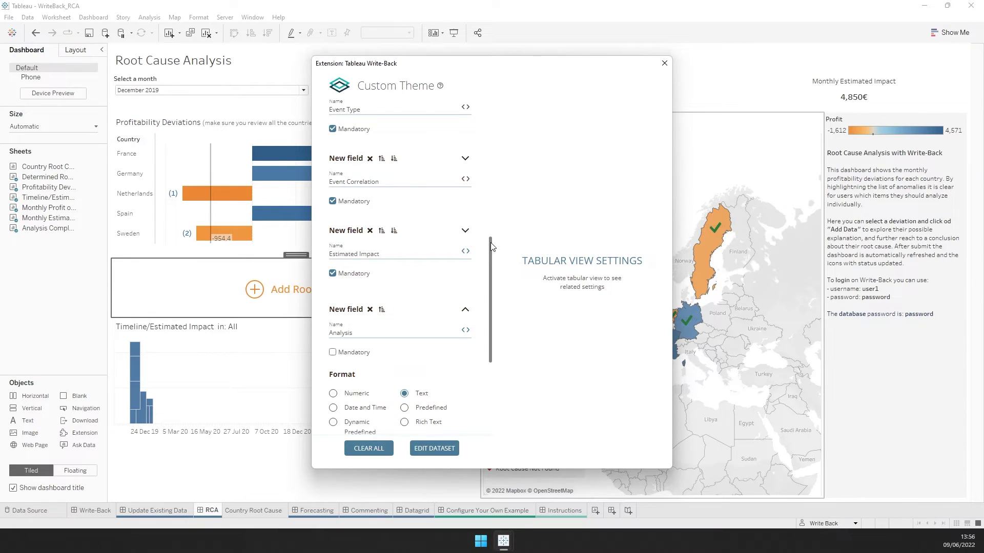
drag(490, 243, 491, 258)
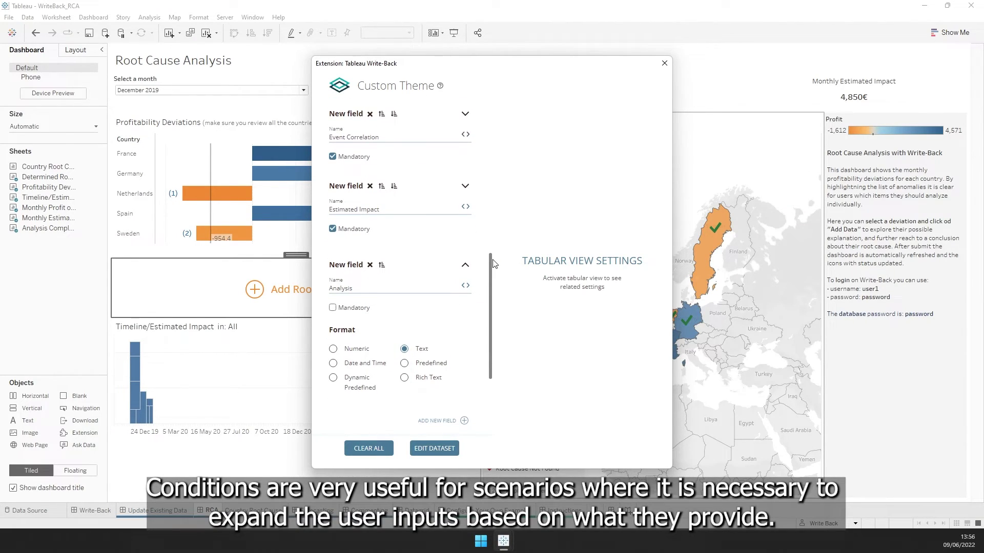
click(466, 285)
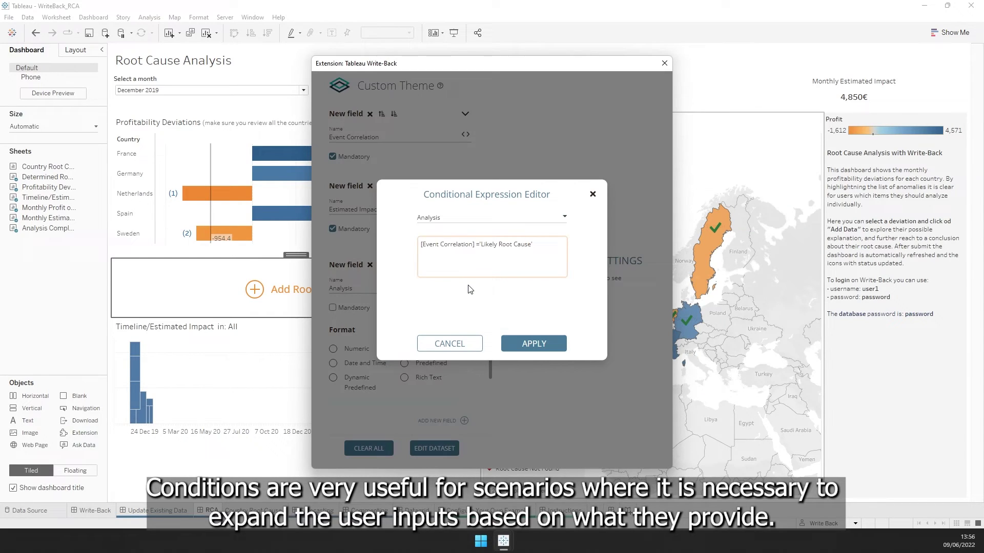
click(593, 194)
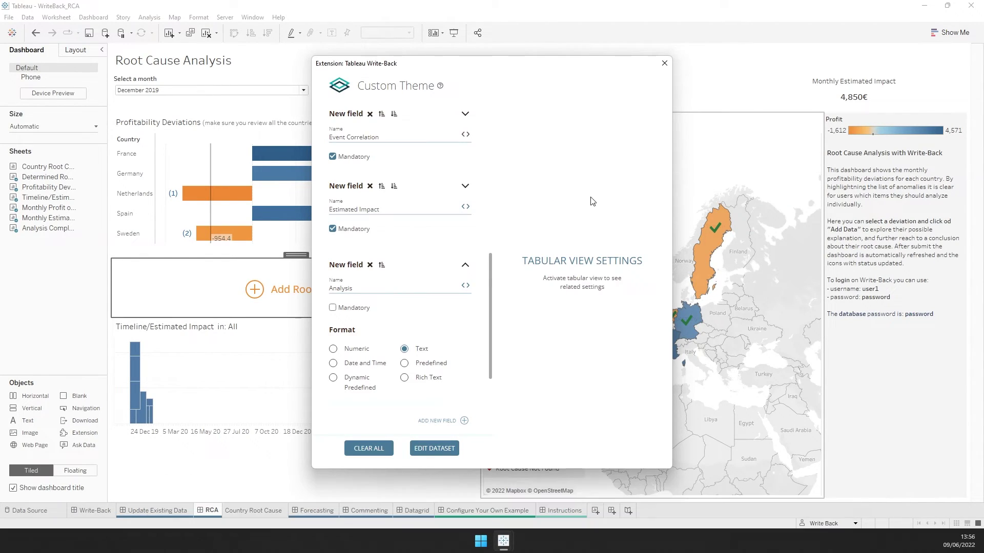
Step: Expand Dashboard Settings in the Write-Back configuration, then close the dialog
drag(490, 281, 493, 396)
click(468, 421)
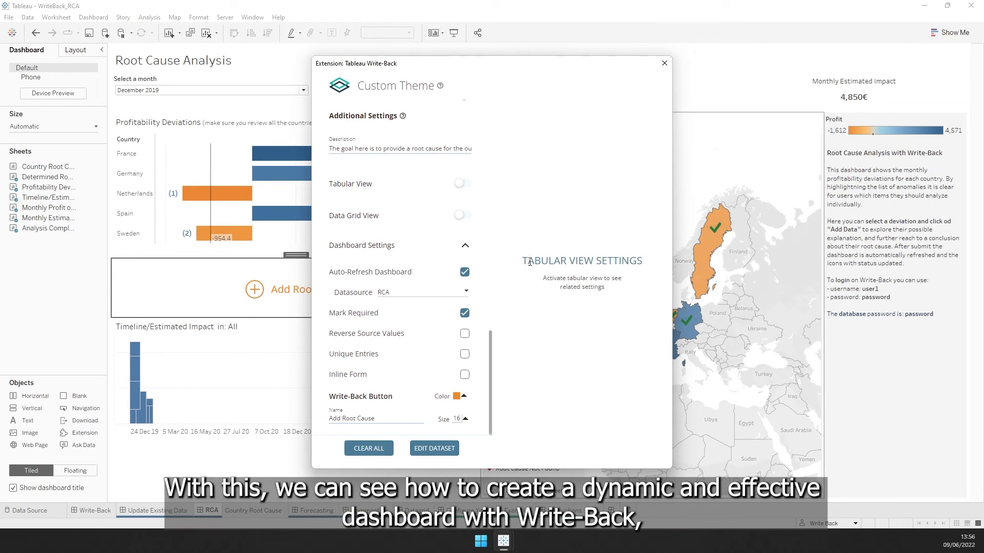
click(663, 64)
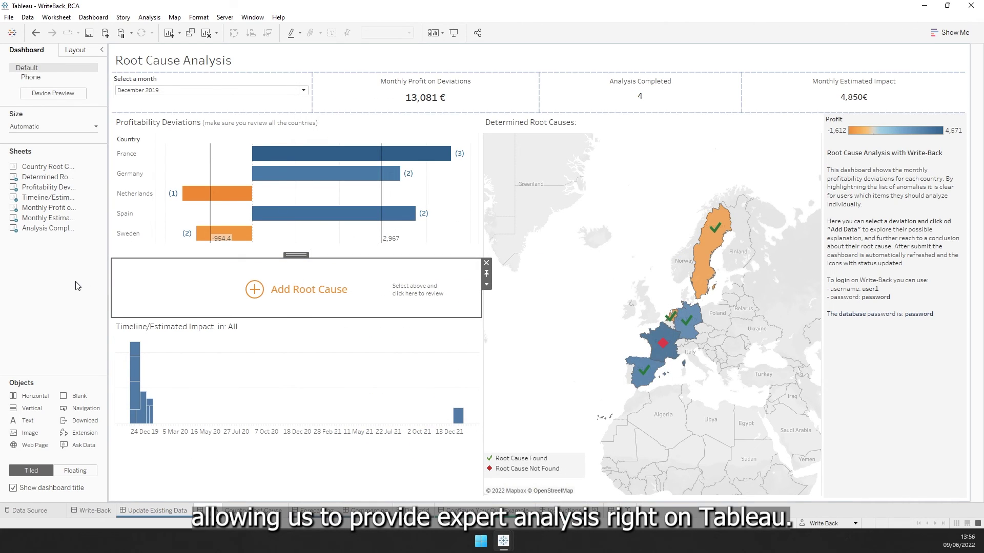